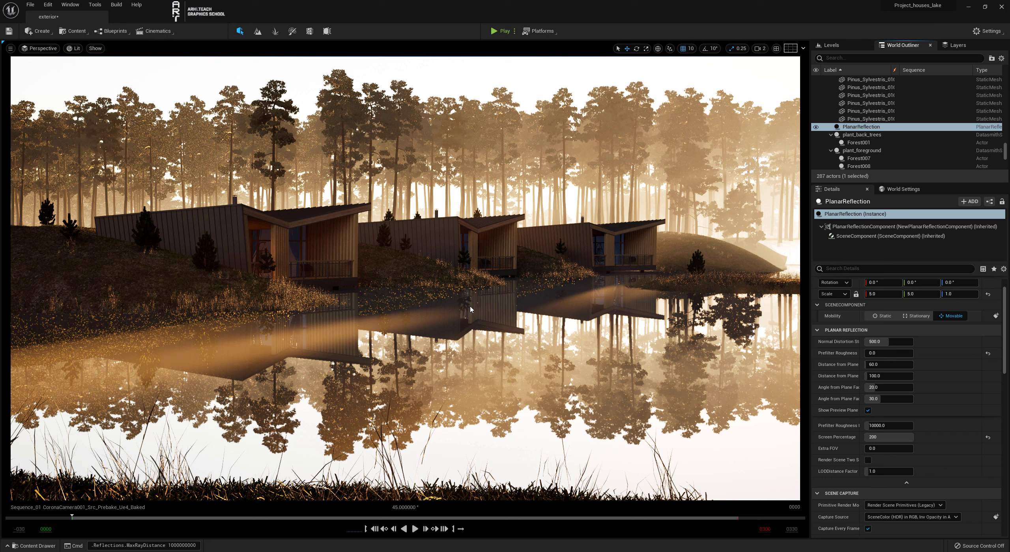
- Hide the tree layer, unlock Sequencer's camera cuts from the viewport, and close Sequencer
click(958, 45)
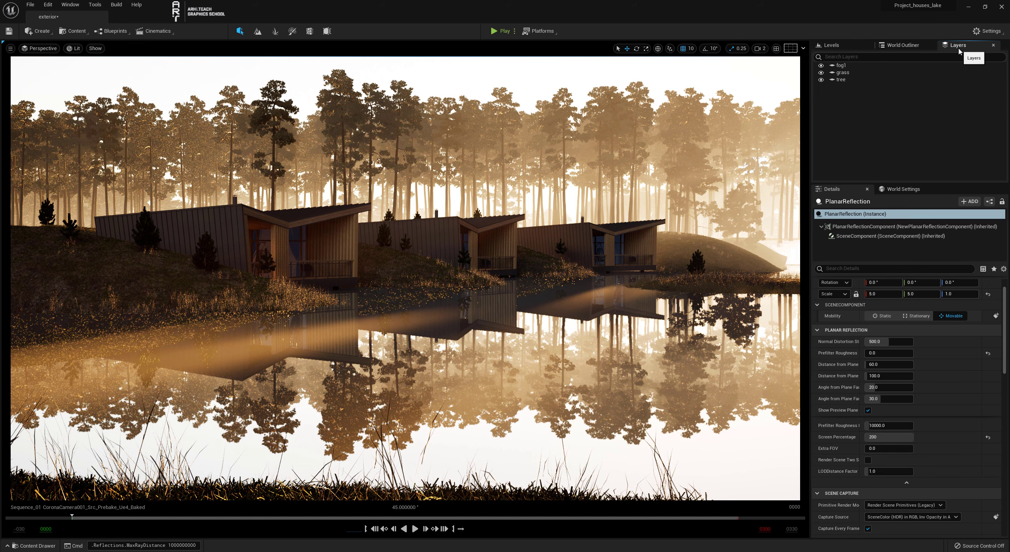
click(72, 6)
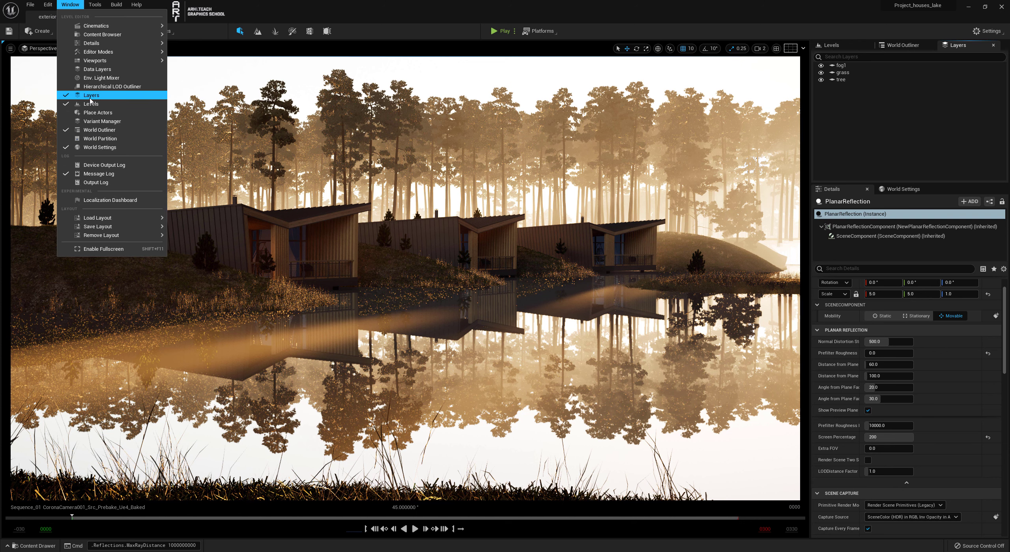
click(861, 95)
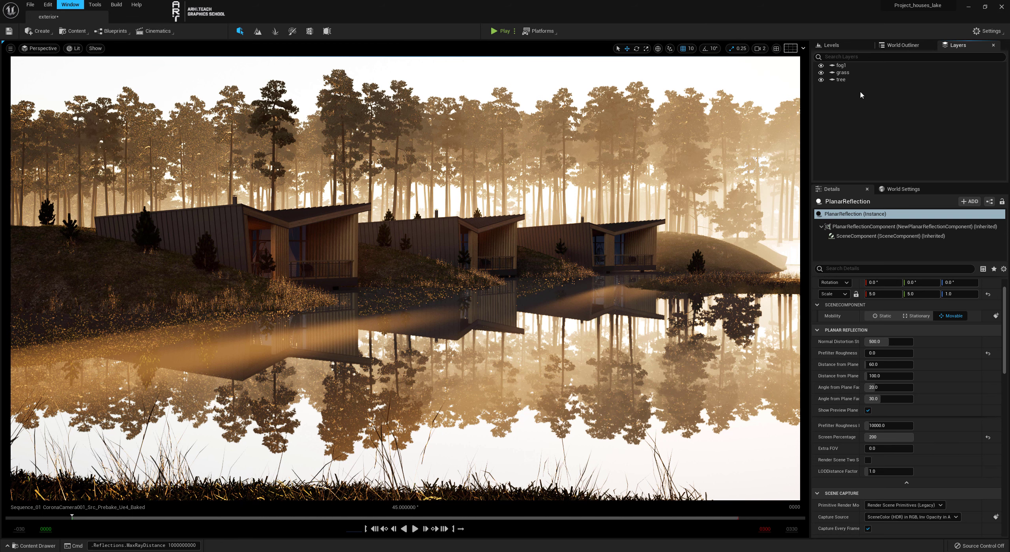
click(821, 79)
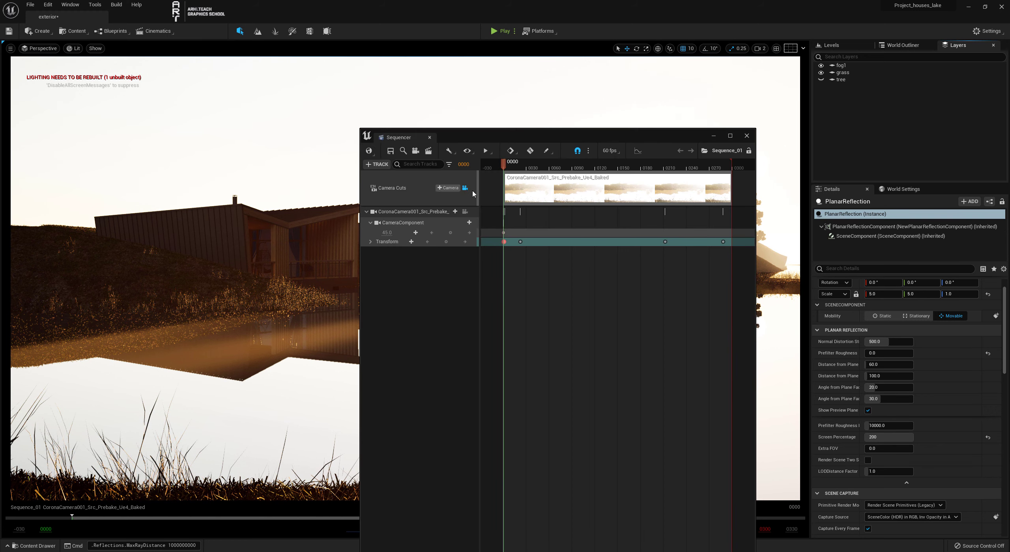
click(465, 188)
click(713, 135)
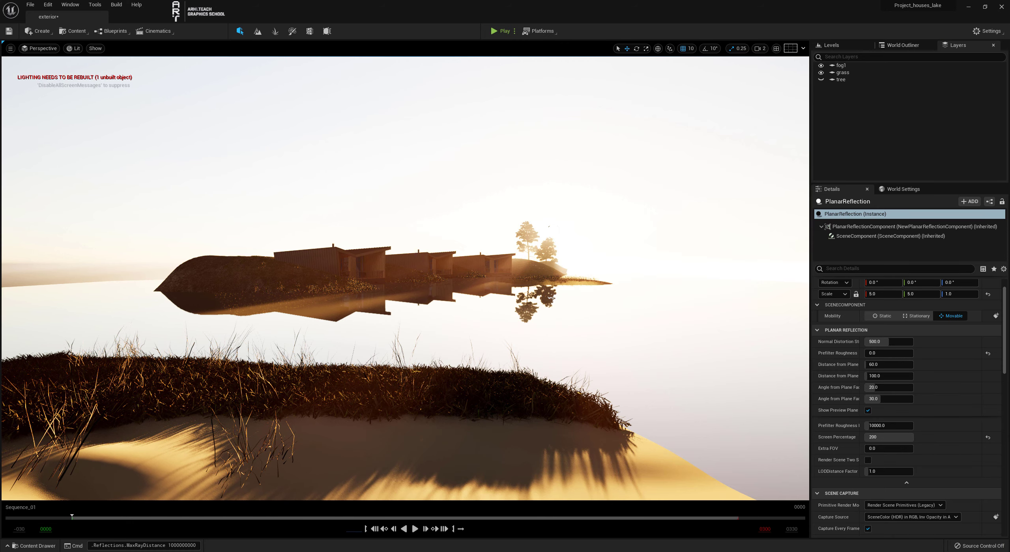
- Fly down to a low, close view of the house deck by the water, trees hidden
mouse_move(470, 295)
right_down()
mouse_move(485, 300)
mouse_move(486, 356)
mouse_move(497, 347)
right_up()
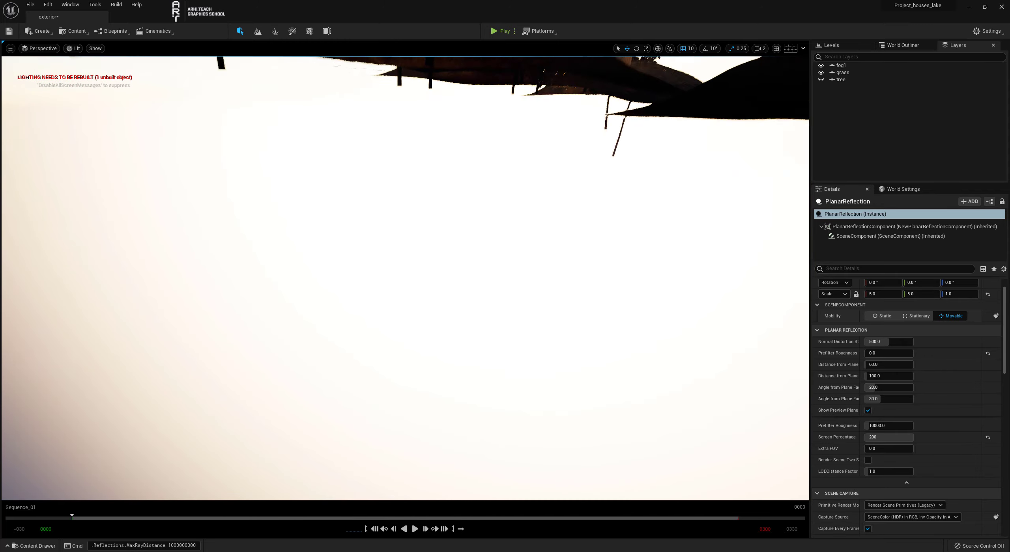
mouse_move(458, 309)
right_down()
mouse_move(466, 315)
mouse_move(458, 312)
right_up()
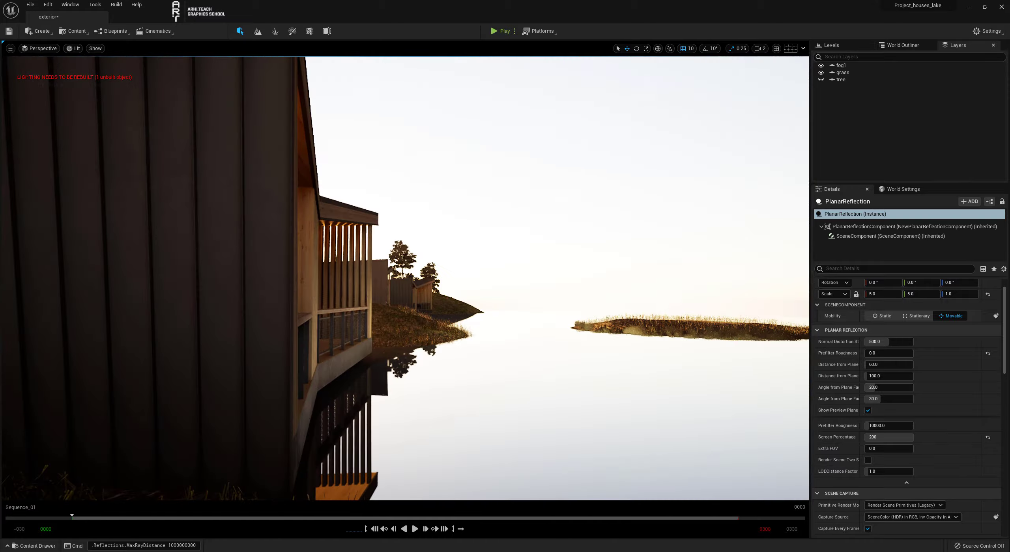
click(821, 80)
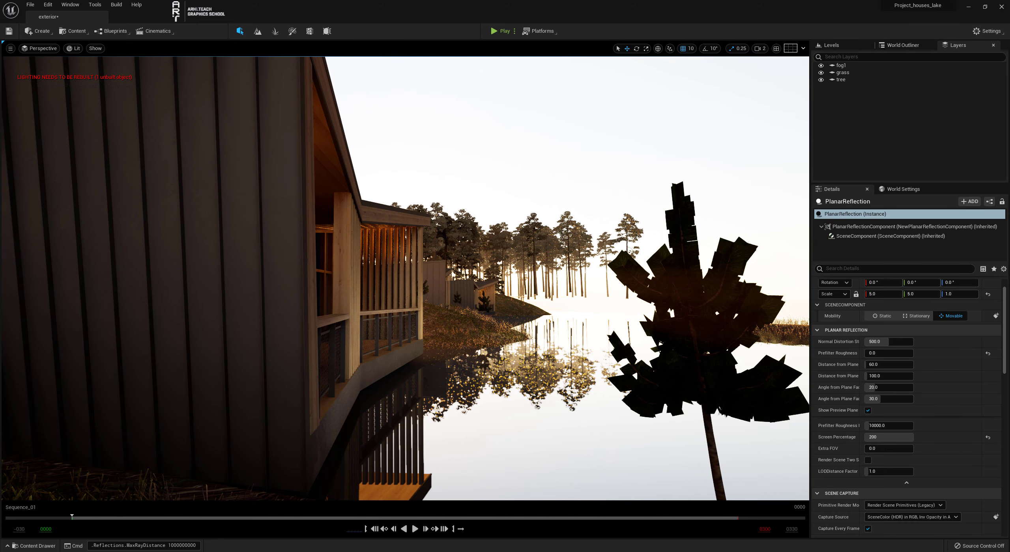
click(821, 80)
right_drag(662, 213, 661, 214)
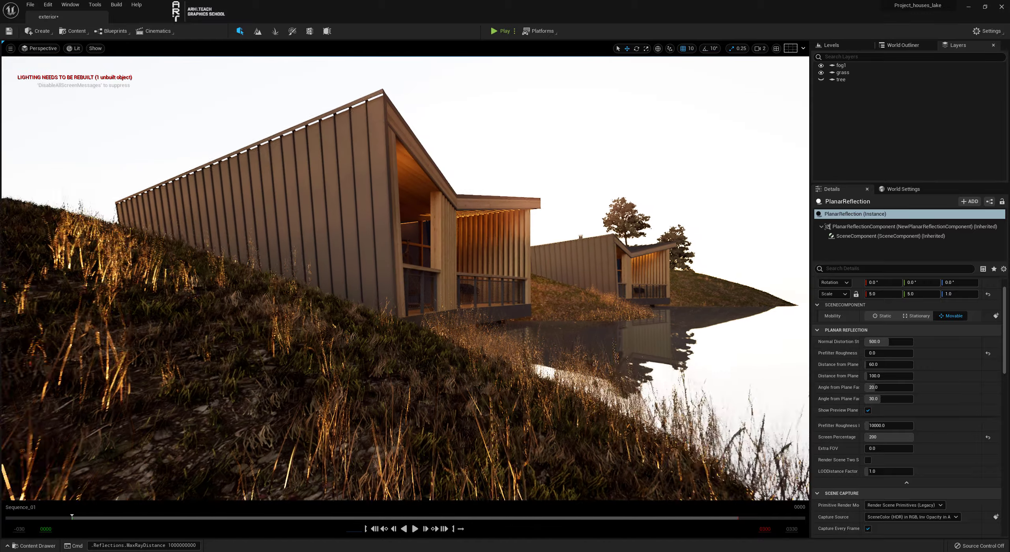
- Create a CineCameraActor at the low lakeside view and pilot CineCameraActor1
right_drag(725, 141, 724, 141)
click(11, 48)
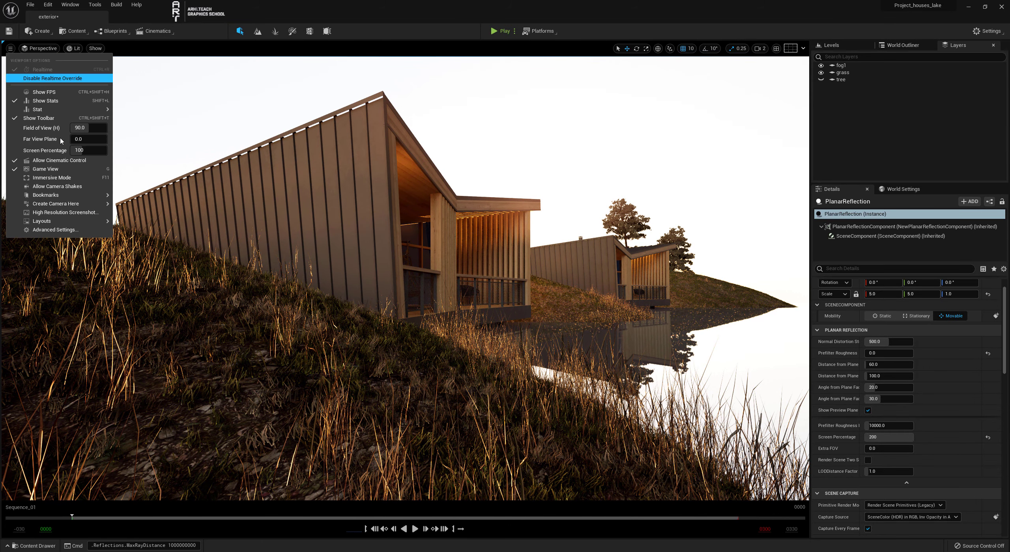
mouse_move(75, 196)
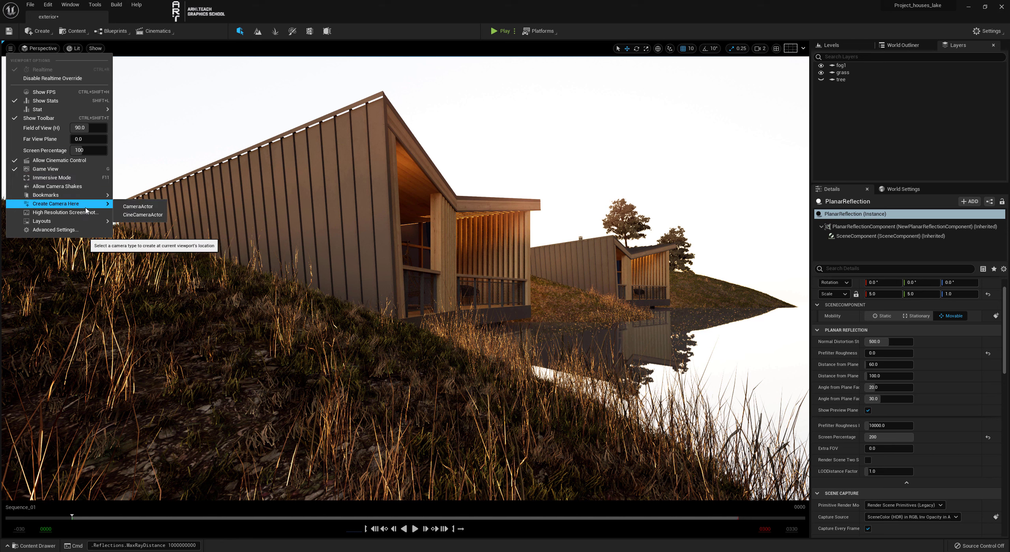
click(134, 212)
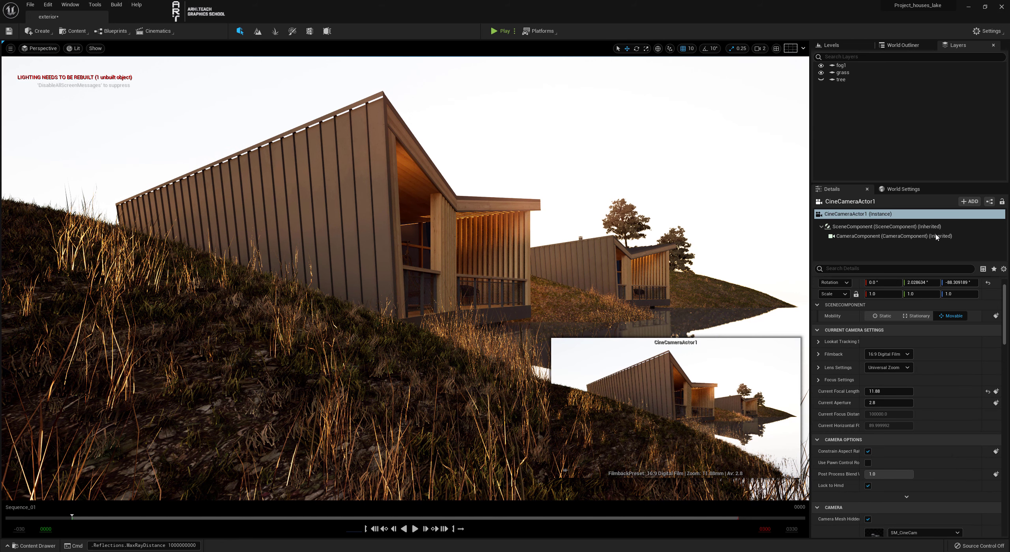
click(44, 48)
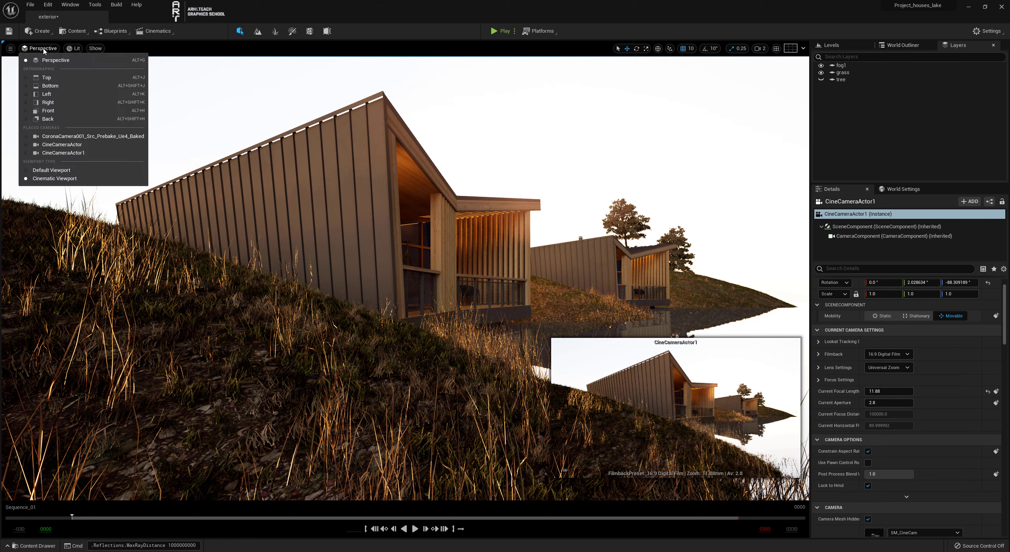
click(87, 150)
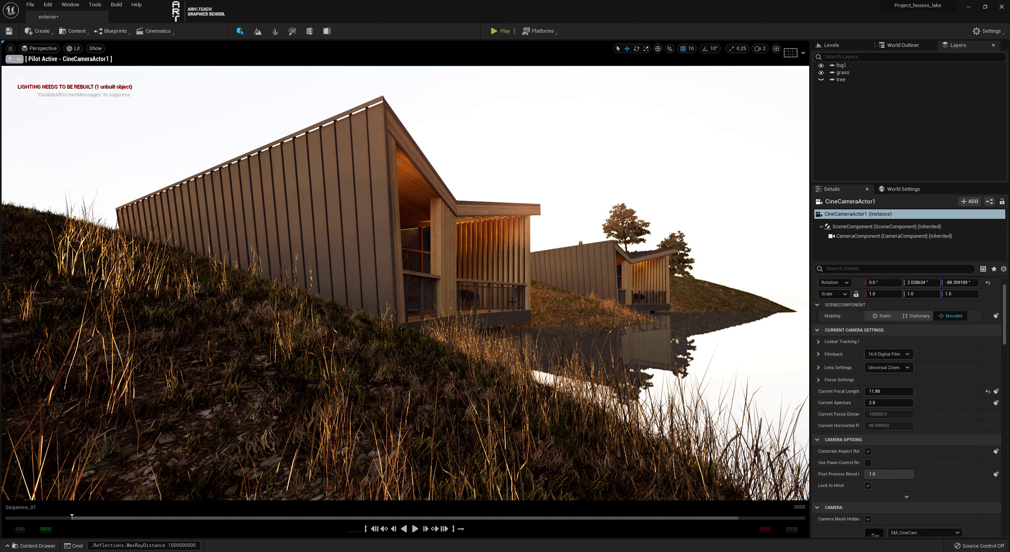
- Set CineCameraActor1's focal length to about 15.29 mm, save the exterior level, and quit Unreal
right_drag(609, 365, 597, 374)
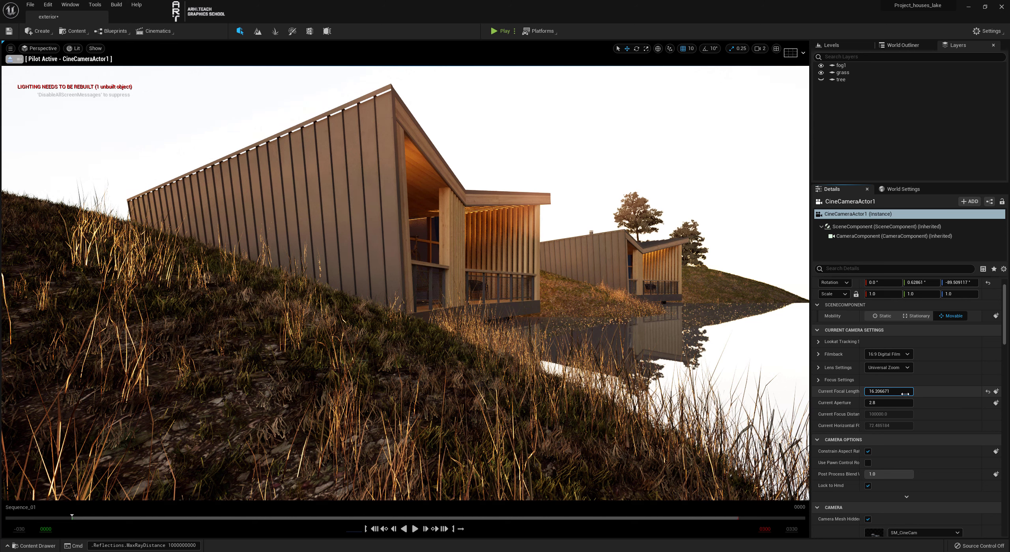
key(ctrl+z)
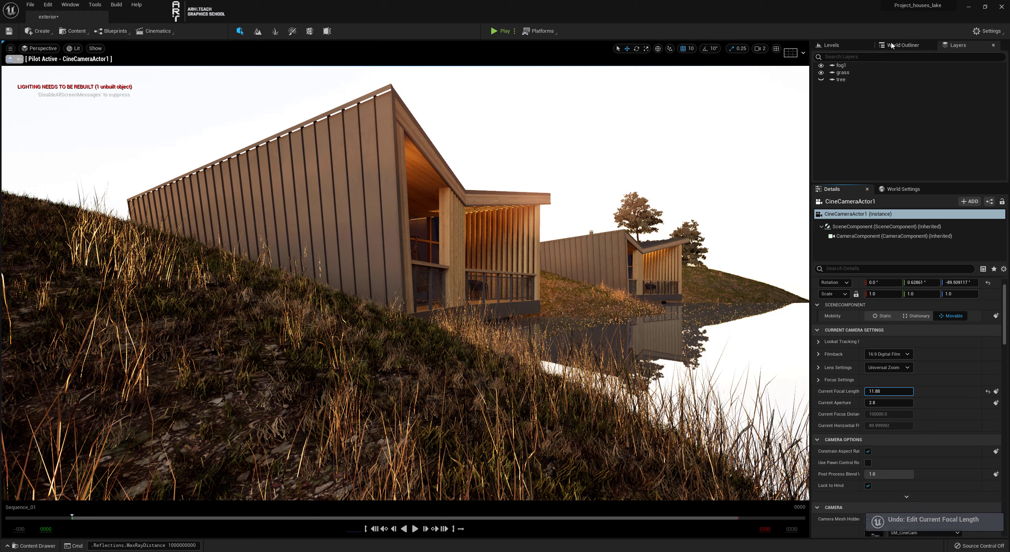
click(897, 46)
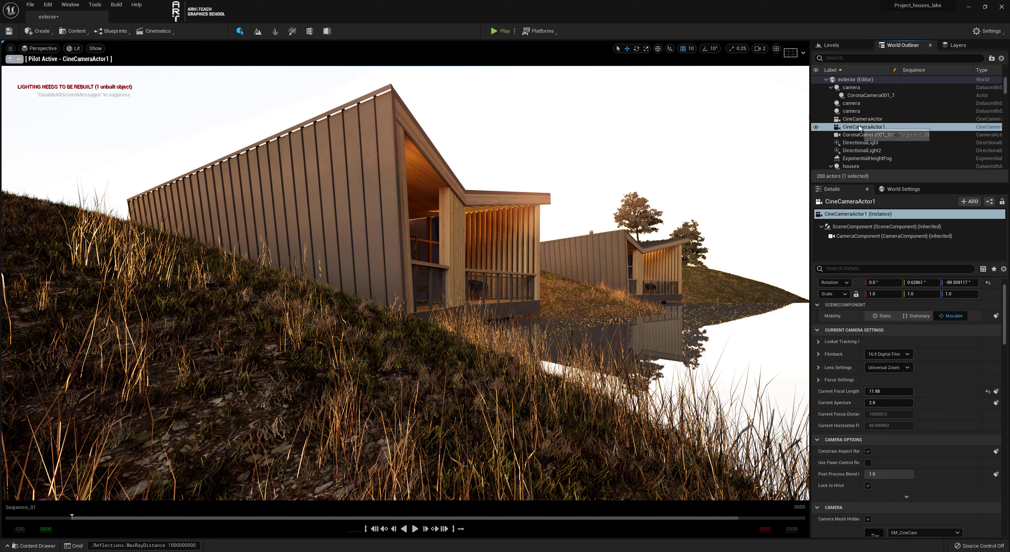
scroll(915, 411, down, 1)
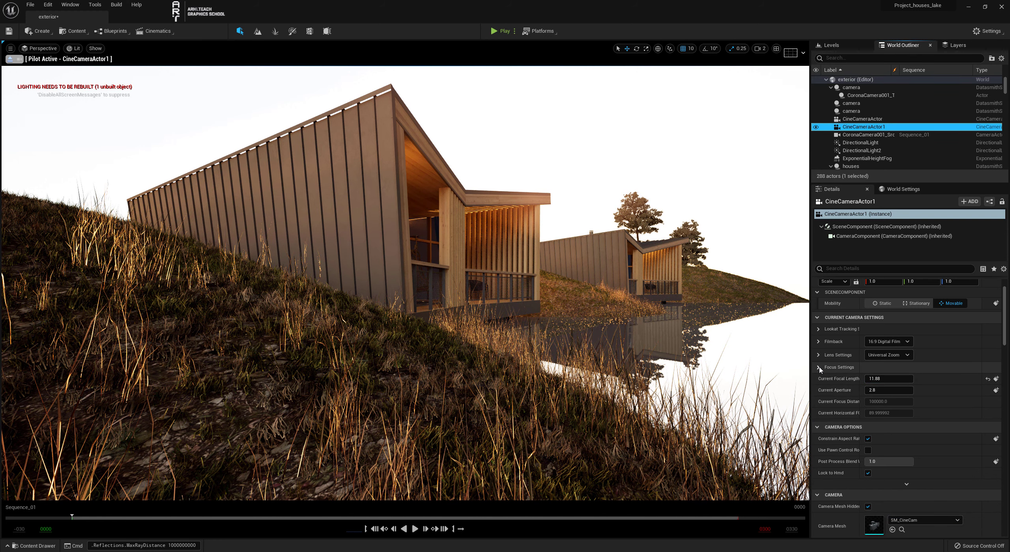
click(900, 367)
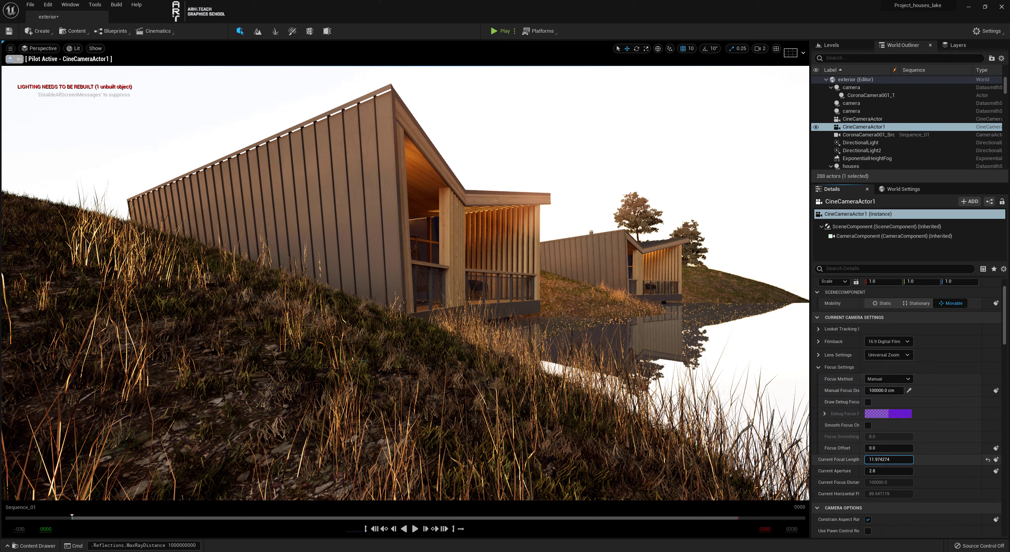
click(863, 127)
drag(898, 467, 919, 467)
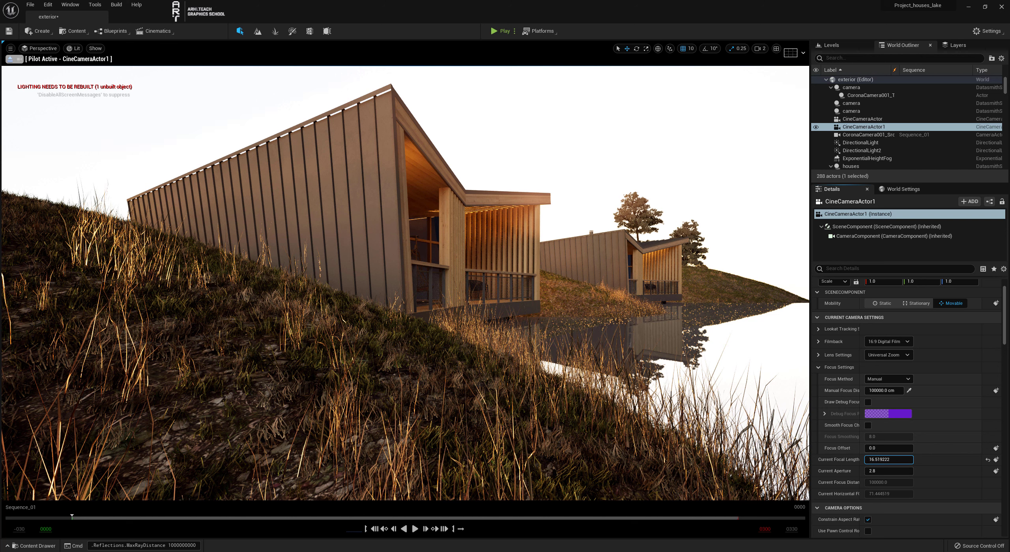
key(ctrl+s)
click(1001, 7)
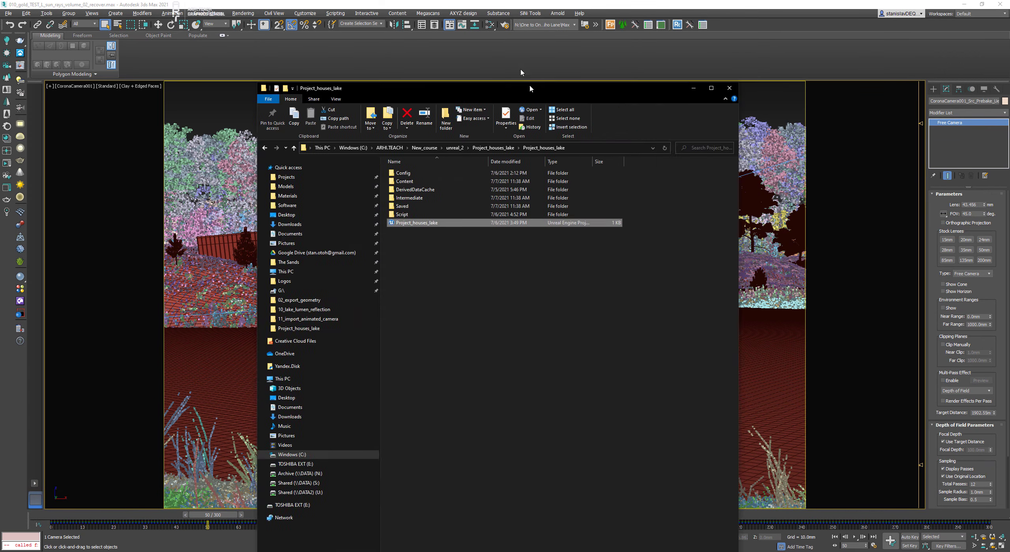
- Move the Project_houses_lake folder window to the right
drag(534, 95, 692, 99)
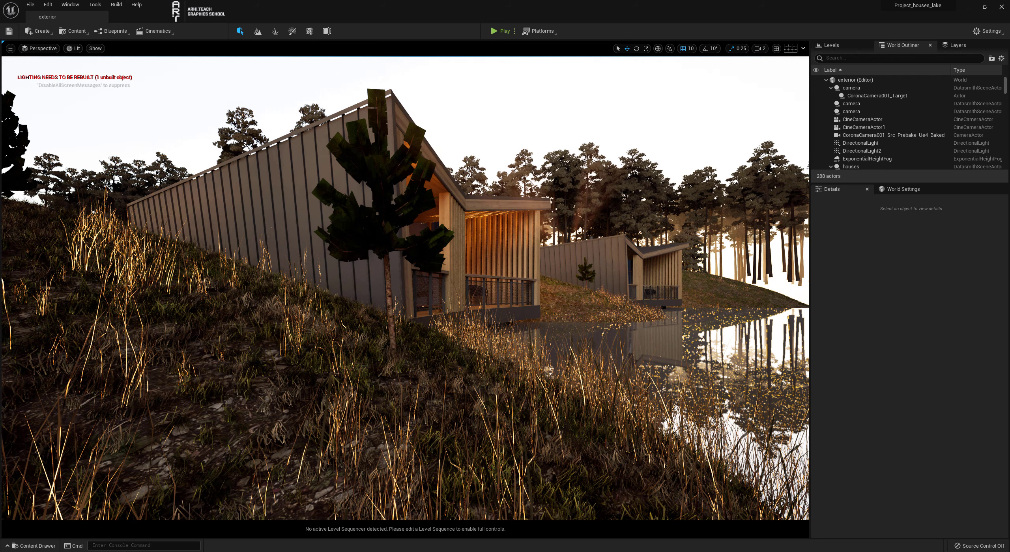
- Hide the tree layer and look through CineCameraActor1 again
right_click(358, 334)
click(843, 47)
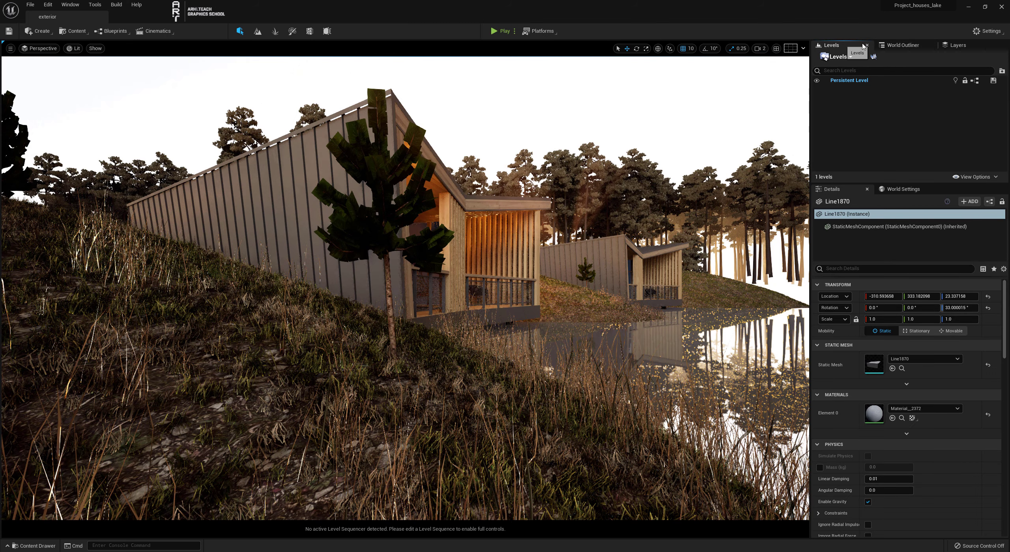
click(961, 46)
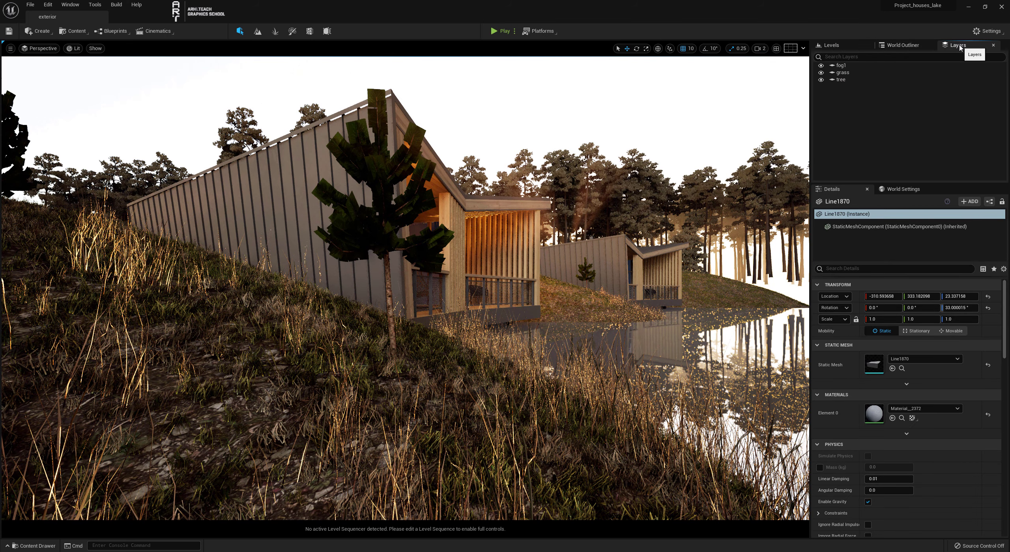
click(821, 79)
click(40, 48)
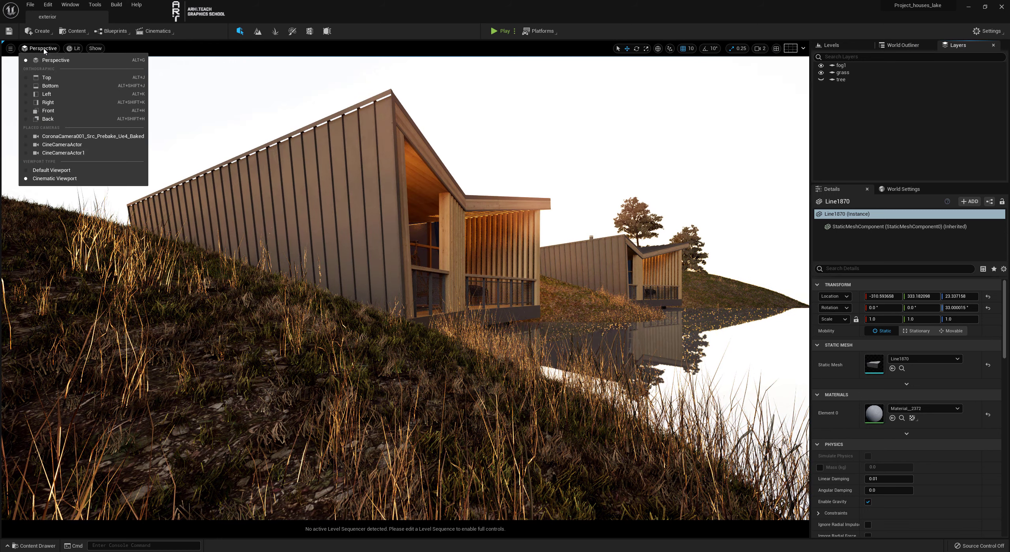
click(55, 149)
- Reframe the shot, lengthen CineCameraActor1's focal length, and make the tree layer visible again
right_drag(499, 321, 769, 362)
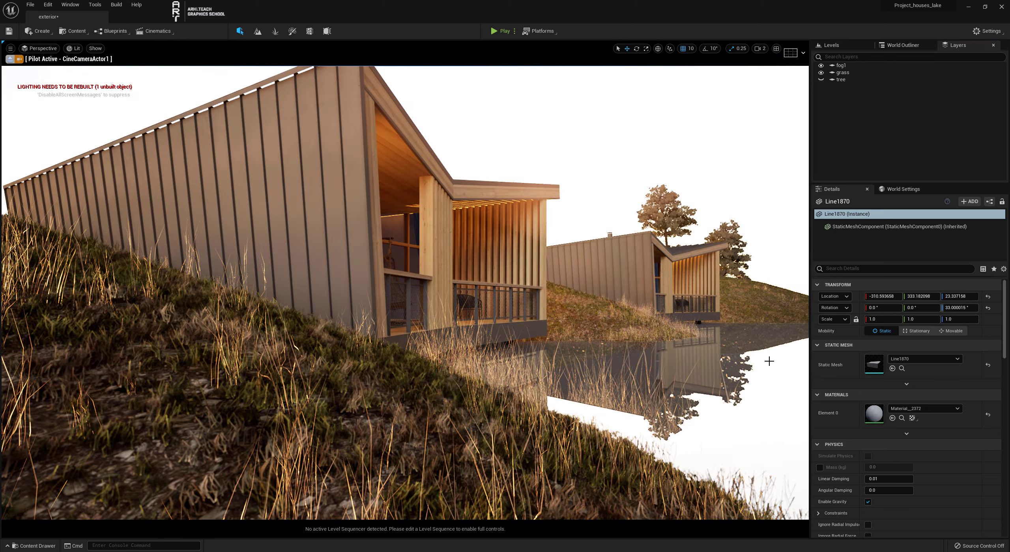
click(903, 45)
click(860, 59)
text(cam)
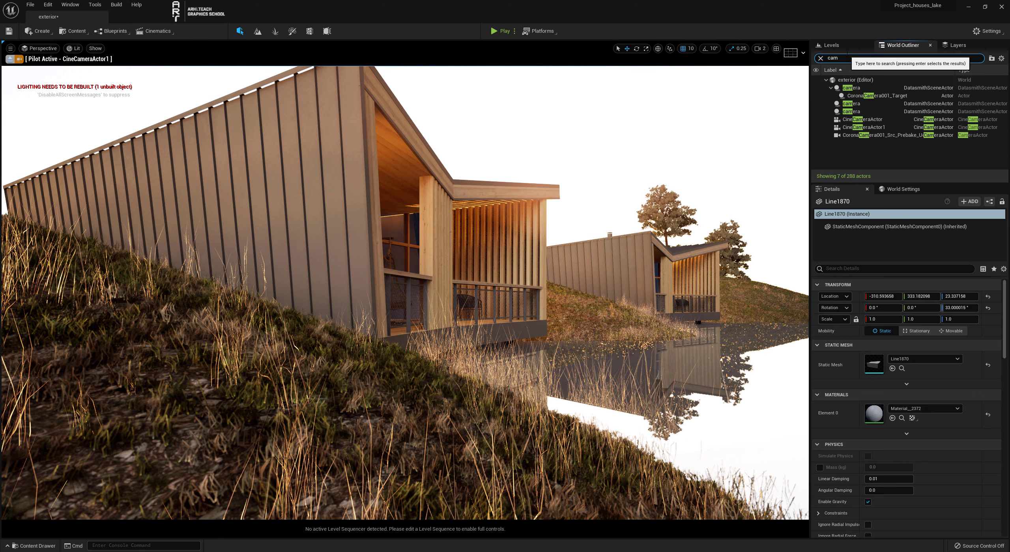
click(868, 127)
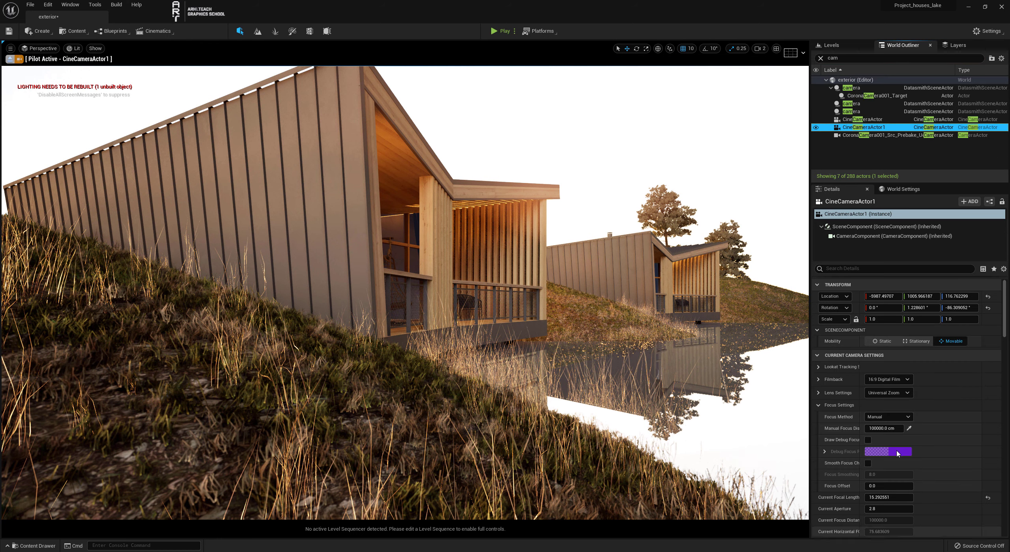
scroll(888, 494, down, 1)
mouse_move(888, 486)
mouse_down()
mouse_move(915, 486)
mouse_move(868, 485)
mouse_up()
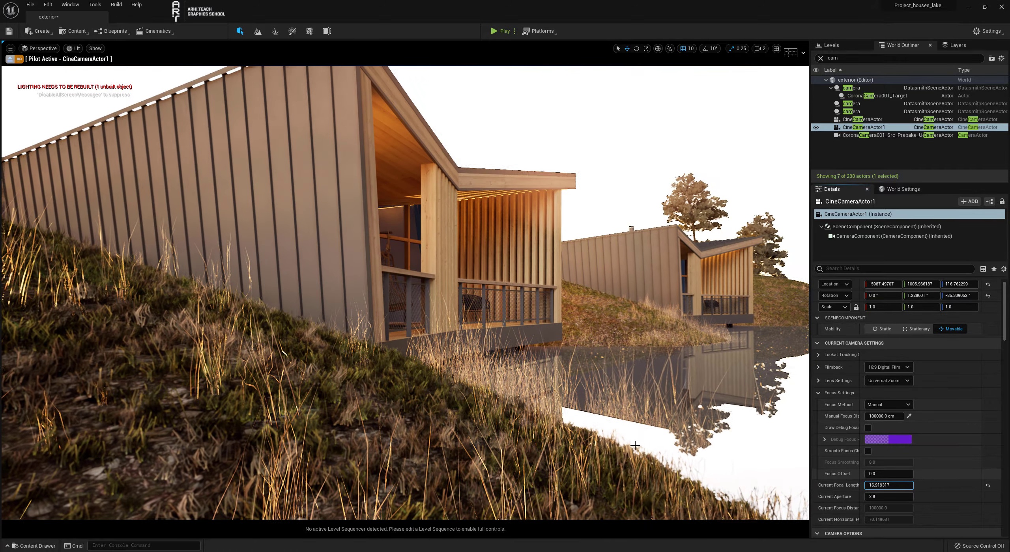
mouse_move(635, 446)
right_down()
mouse_move(620, 443)
mouse_move(632, 442)
right_up()
click(955, 45)
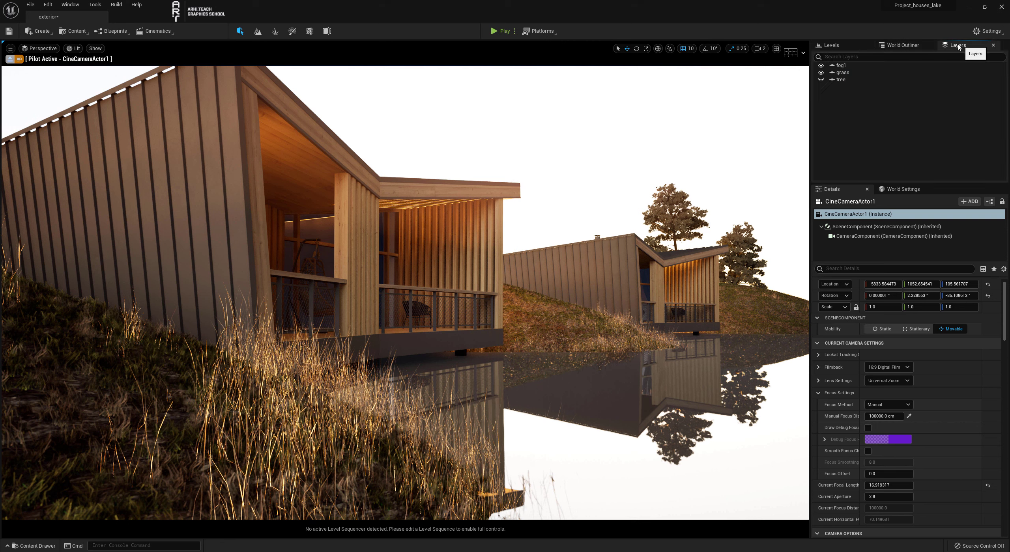
click(821, 79)
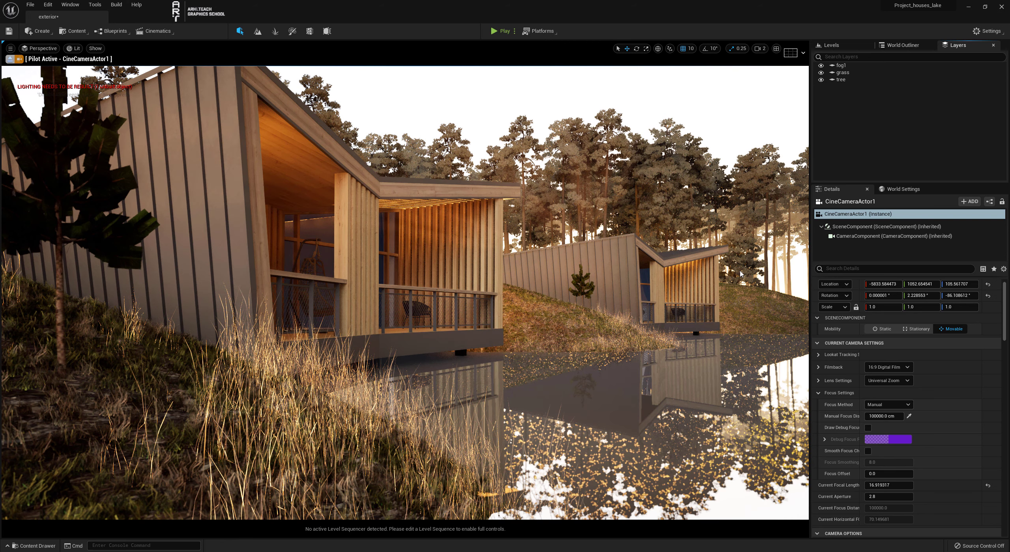
- Duplicate a pine tree with an Alt-drag and shift the copy to the right
click(740, 266)
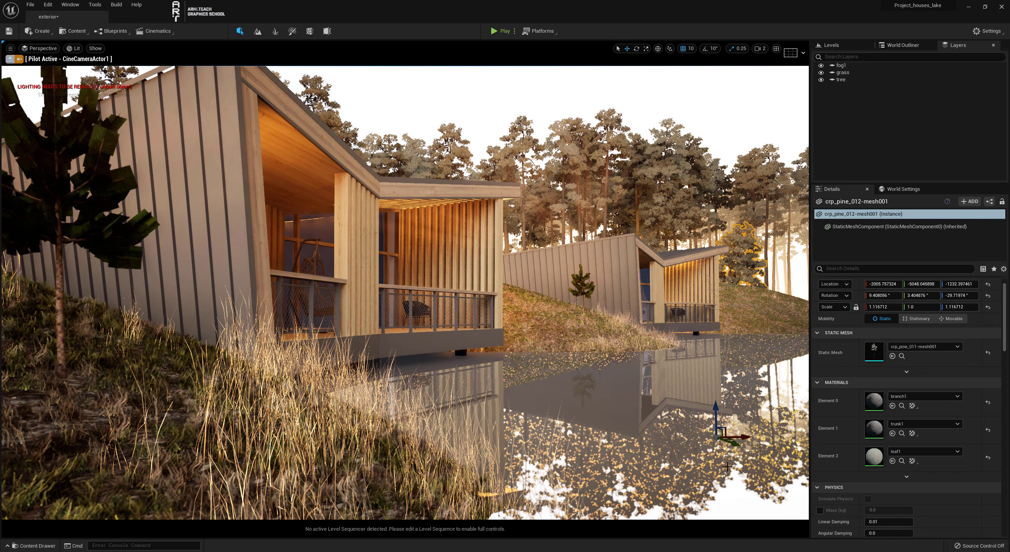
alt+drag(750, 438, 777, 441)
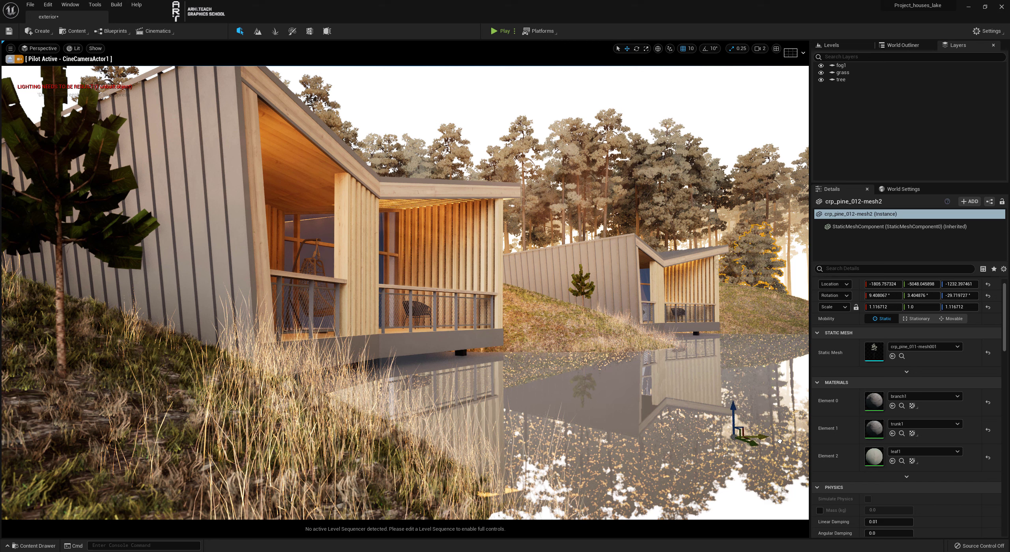
drag(785, 442, 807, 440)
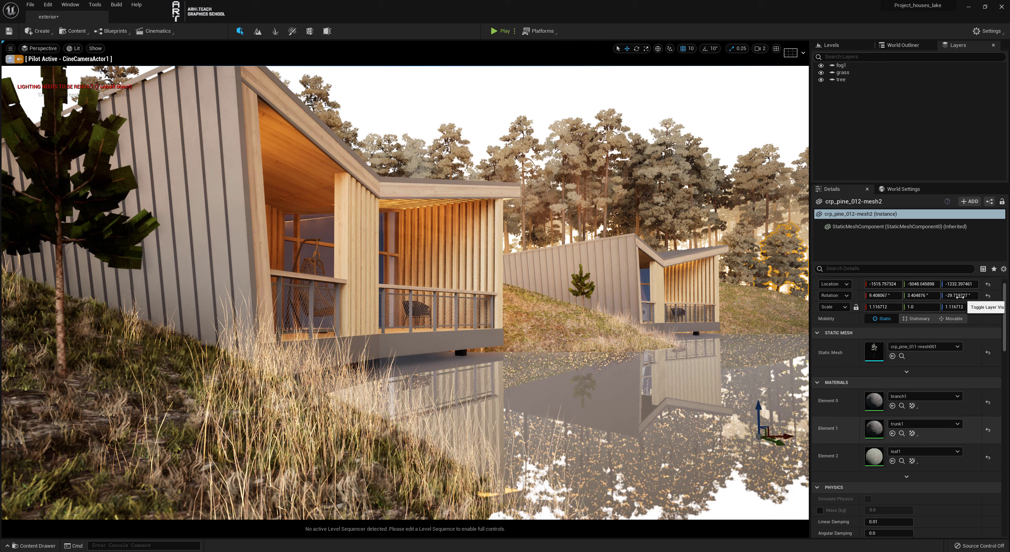
- Set the copied pine's yaw rotation to 0 and move it to X -1405.76
click(959, 296)
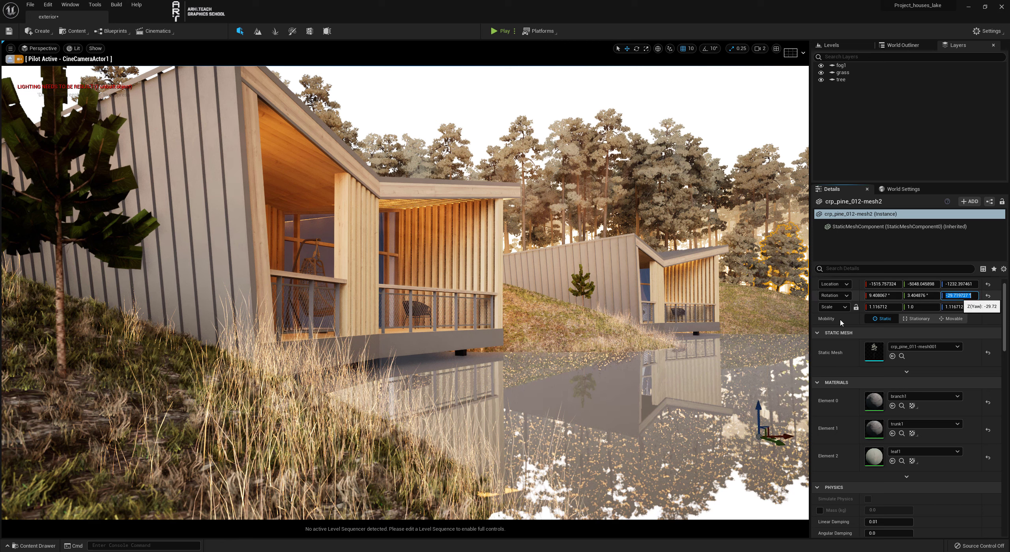
text(0)
key(Return)
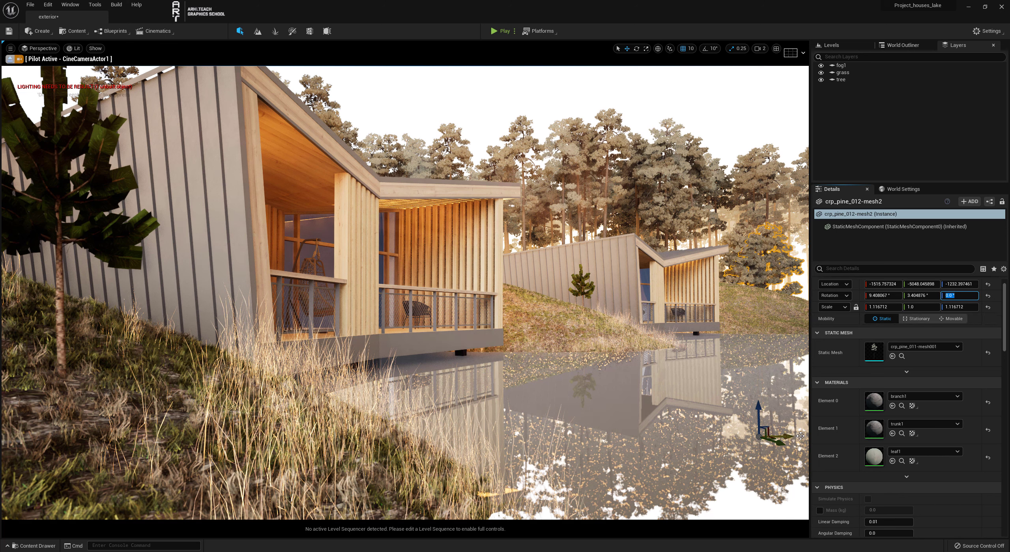
click(779, 436)
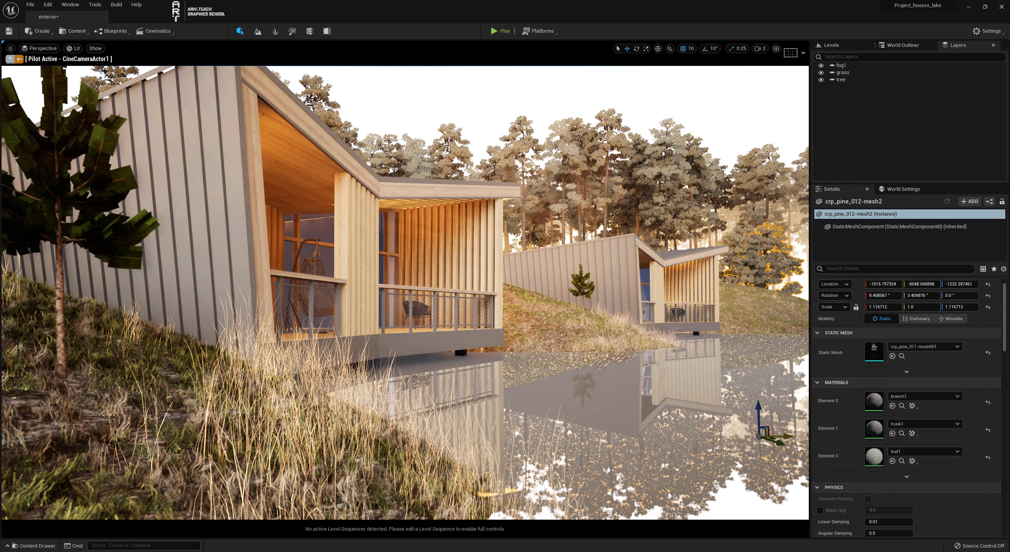
drag(779, 436, 805, 436)
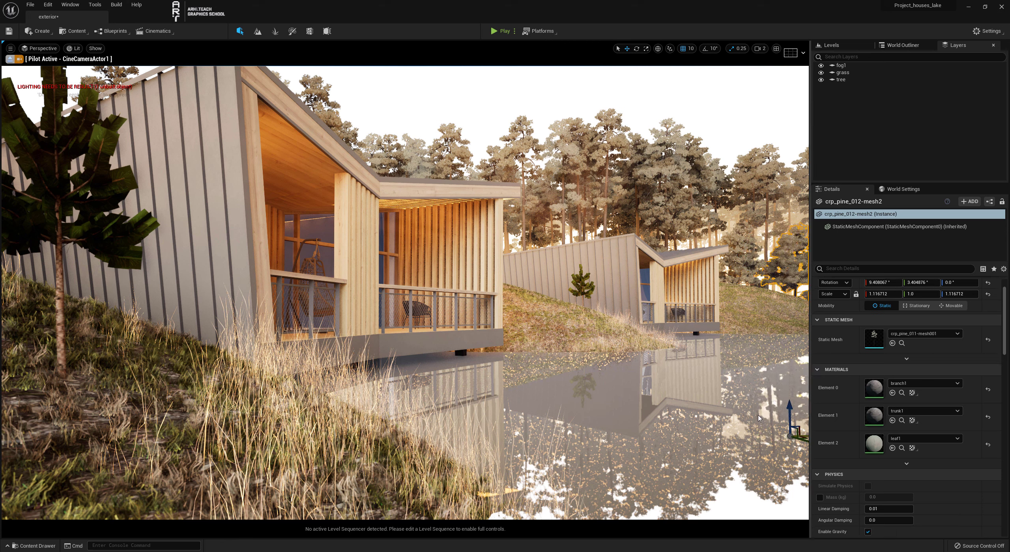
scroll(907, 395, down, 1)
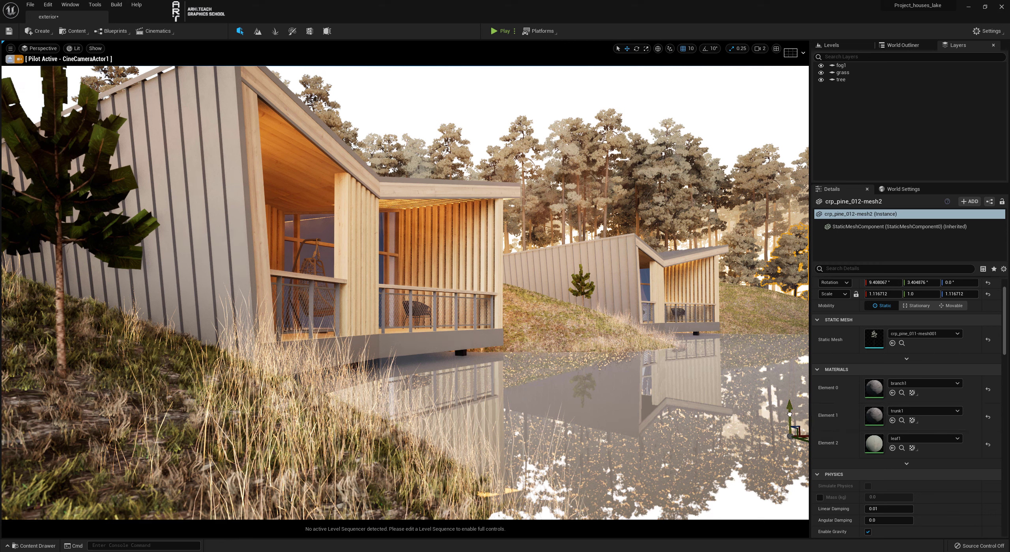
drag(789, 425, 789, 445)
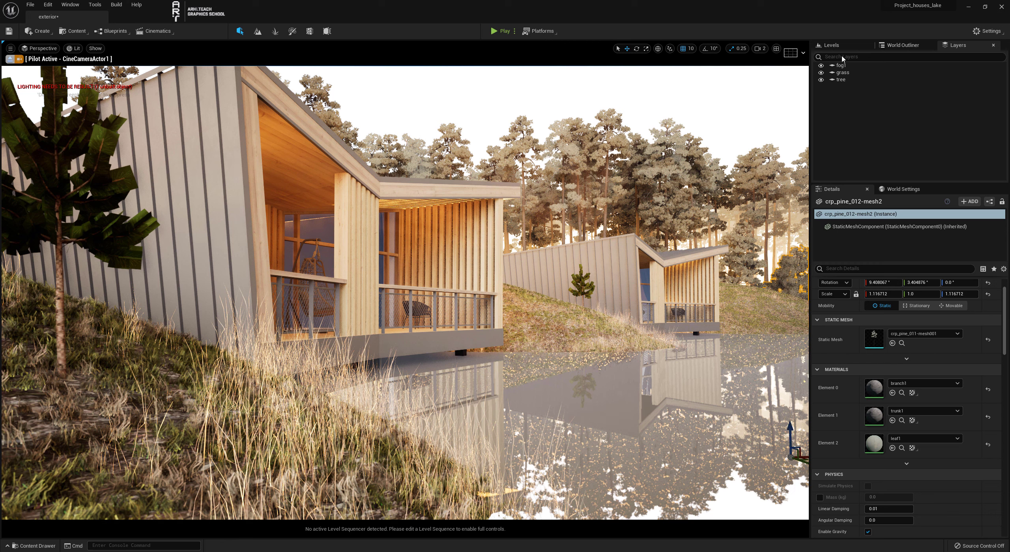
- With trees hidden, eyedrop CineCameraActor1's manual focus distance to about 1538.07 cm and preview the focus plane
click(821, 80)
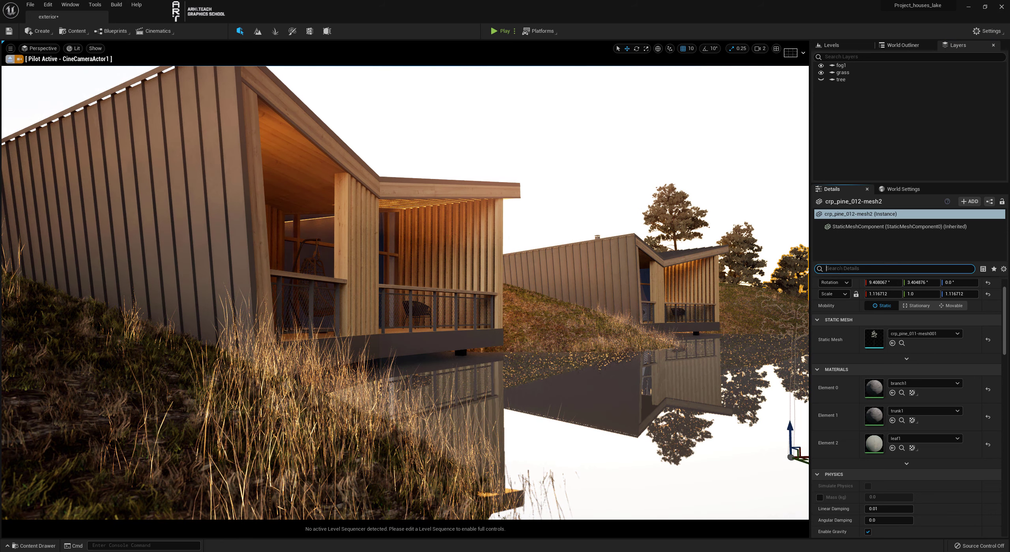
click(902, 45)
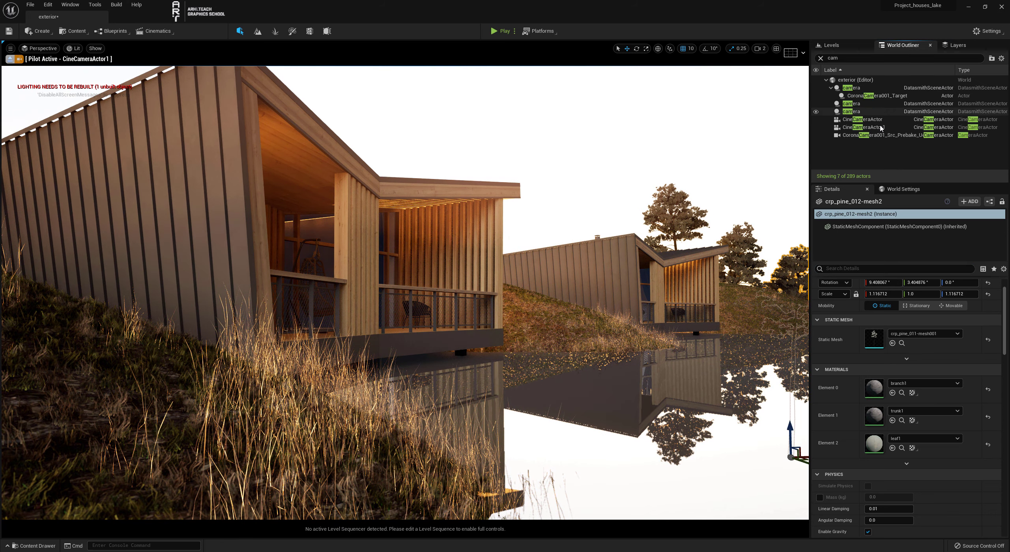
click(863, 127)
scroll(928, 418, down, 2)
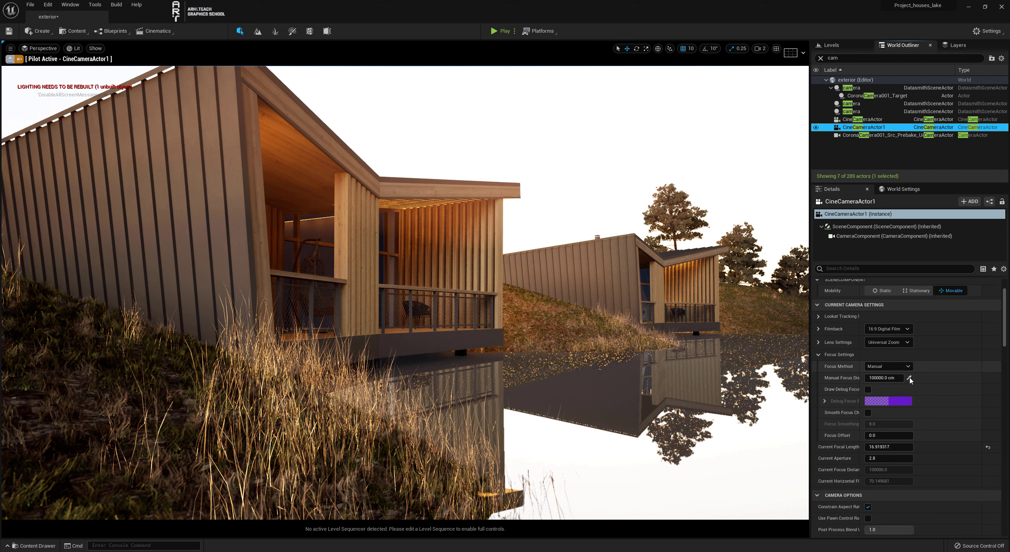
click(909, 379)
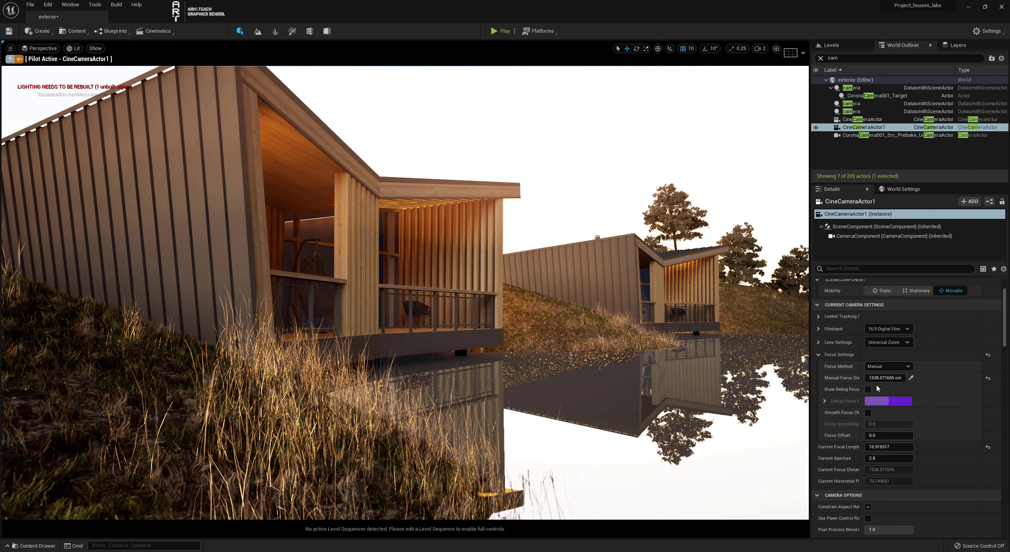
click(868, 390)
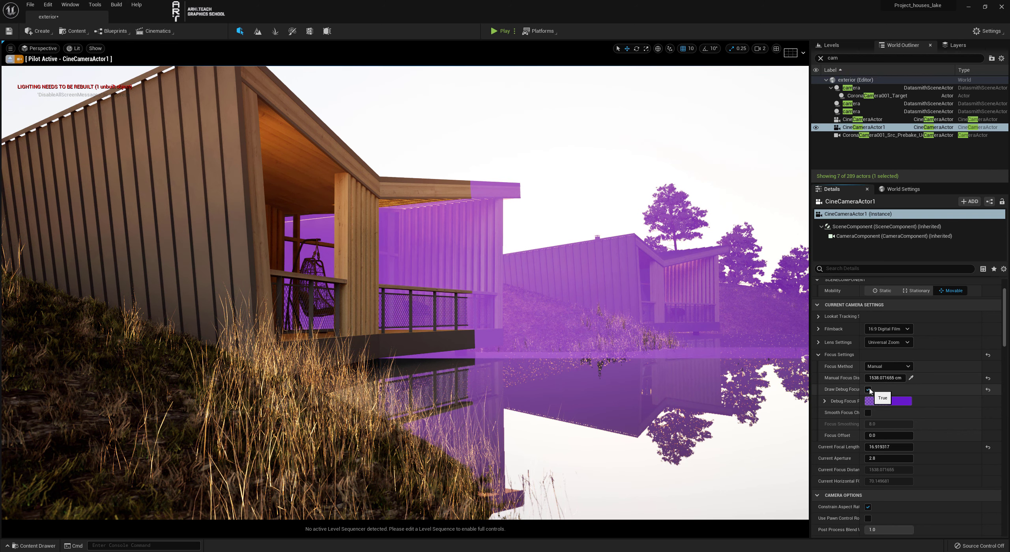
click(868, 389)
text(1.2)
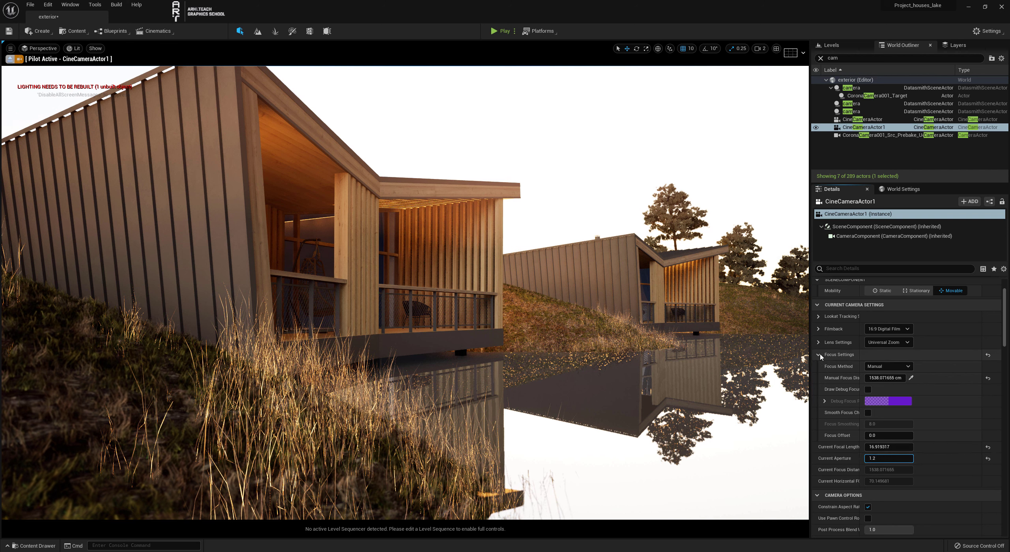
- Lower CineCameraActor1's Min FStop to 0.229585 and Current Aperture to 0.413585
click(819, 342)
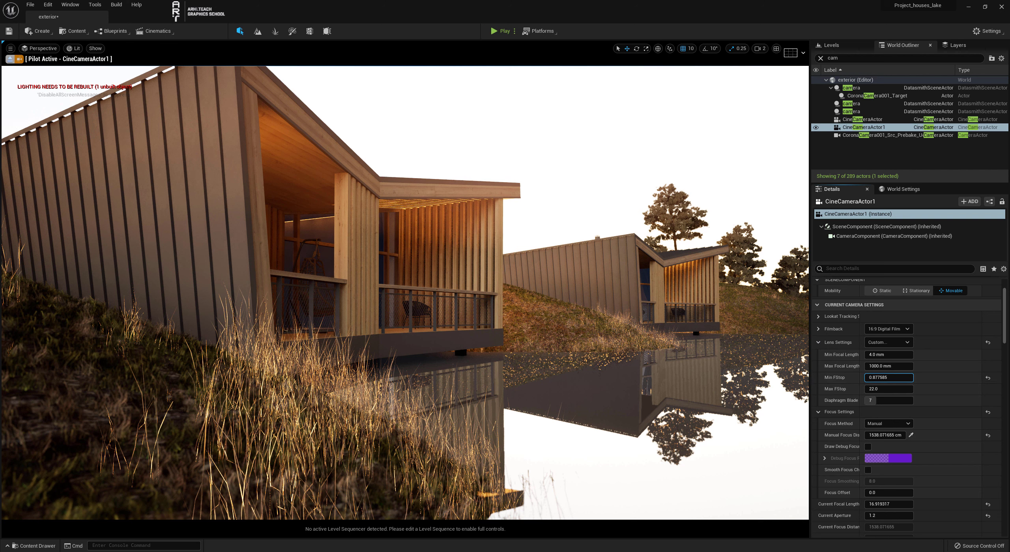
scroll(915, 398, down, 1)
scroll(915, 398, down, 1)
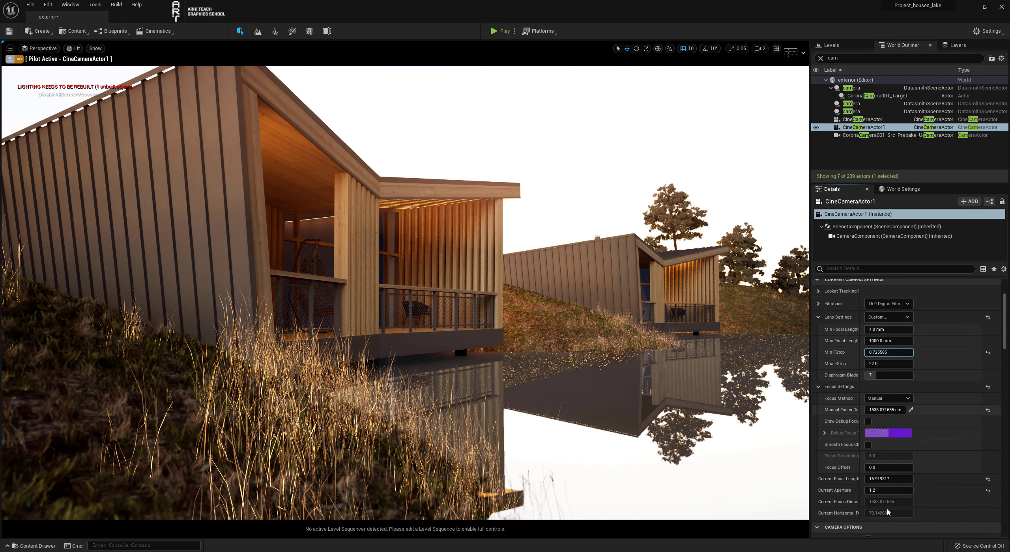
click(879, 491)
drag(888, 490, 880, 491)
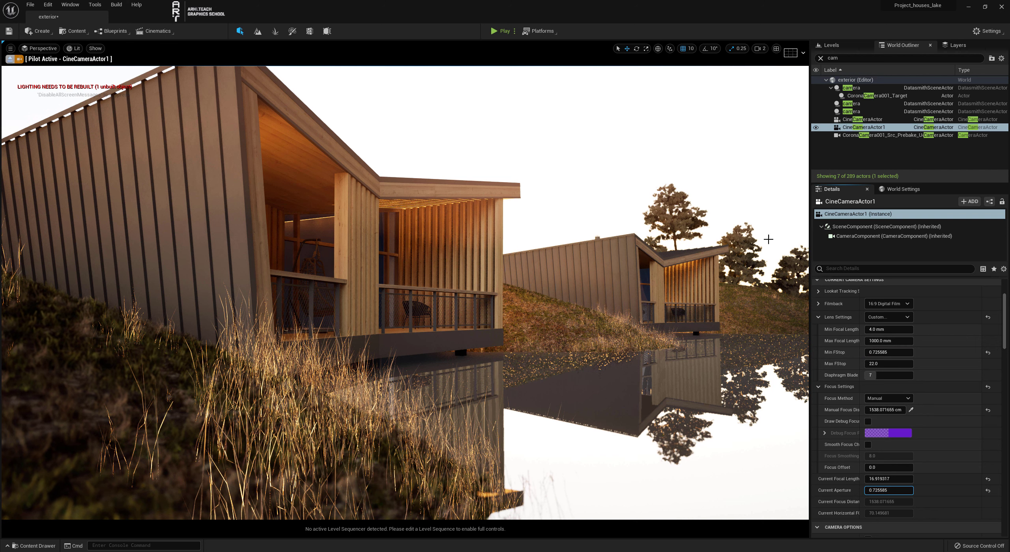
click(884, 351)
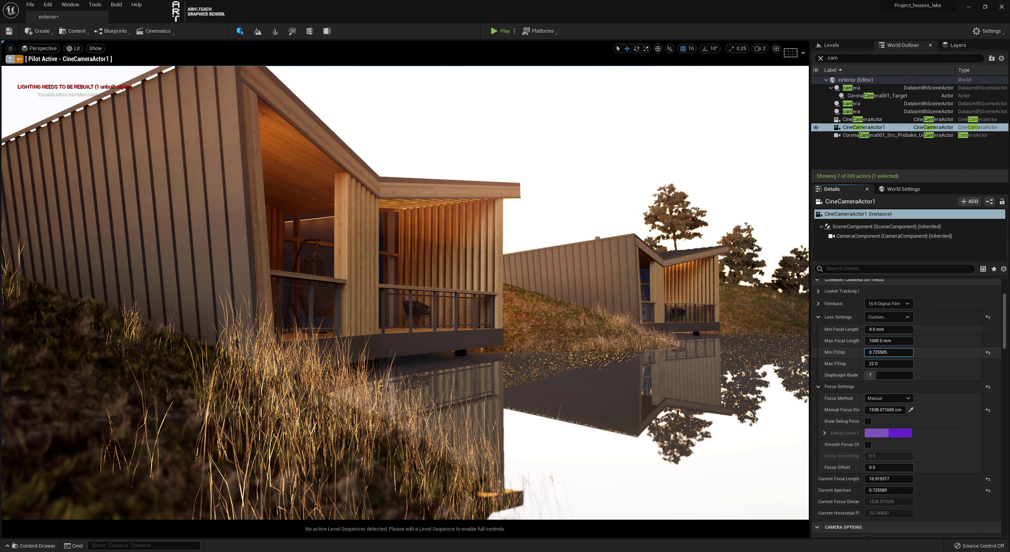
text(0.301585)
drag(883, 353, 876, 353)
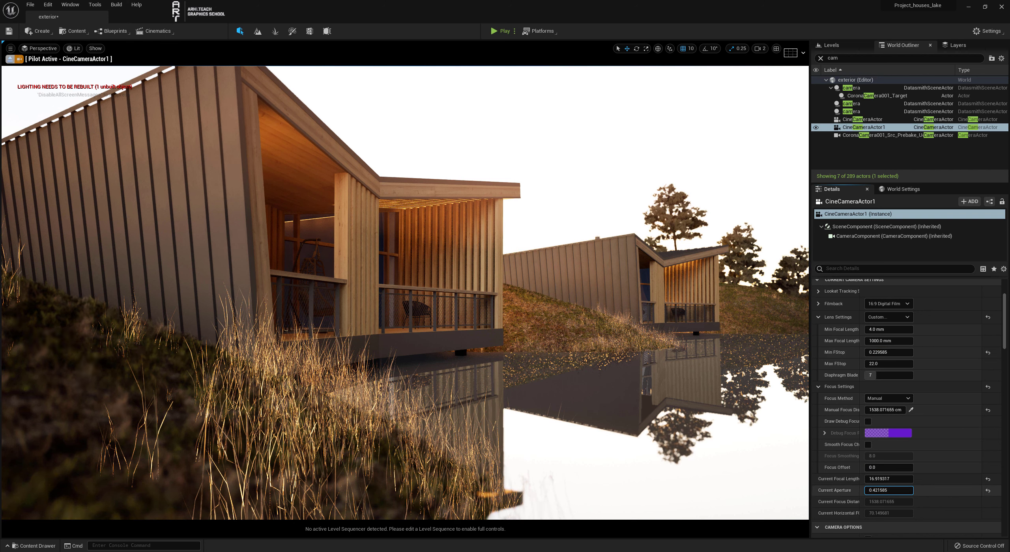
drag(888, 491, 882, 490)
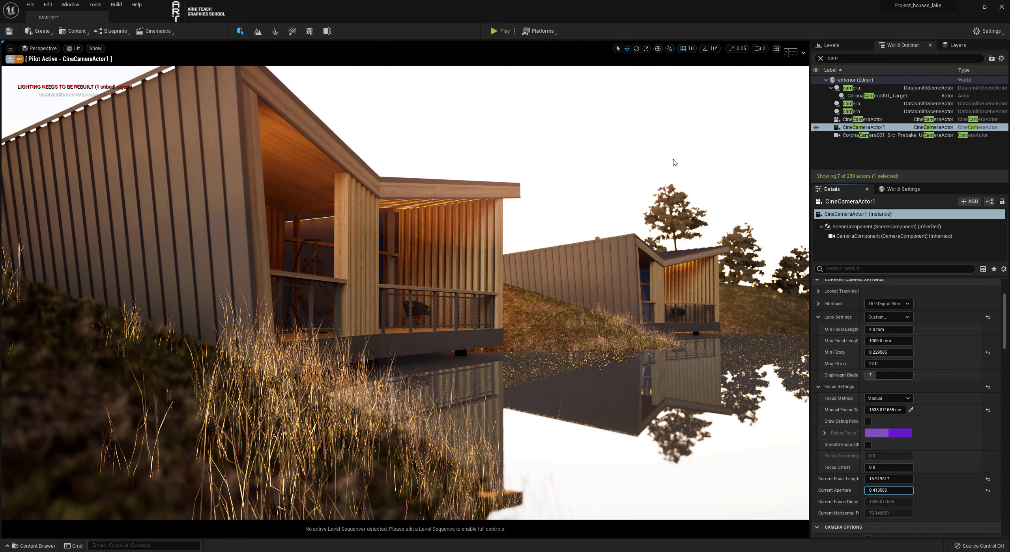
- Show the tree layer, set Current Aperture to 2.0, then hide the trees again
click(956, 47)
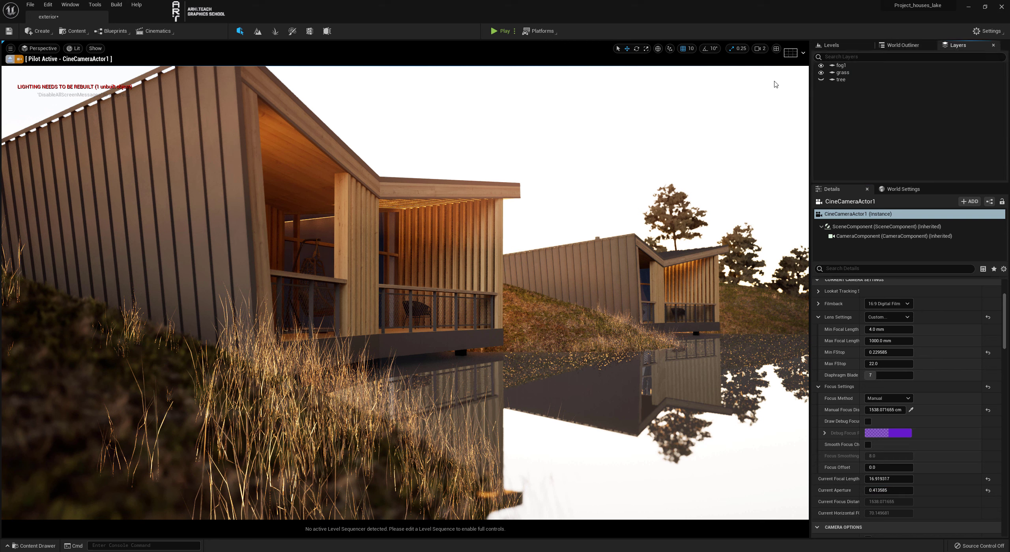
click(821, 81)
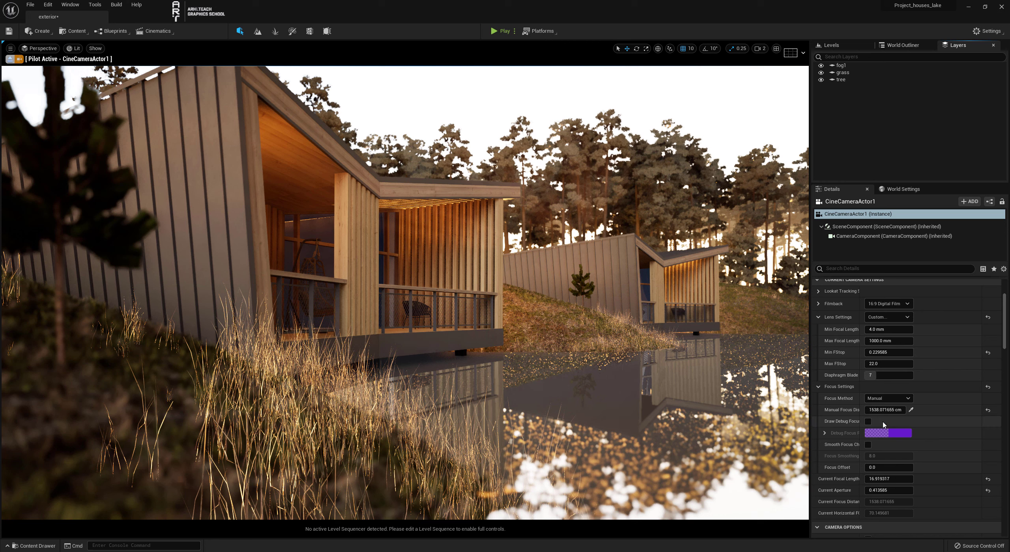
click(879, 491)
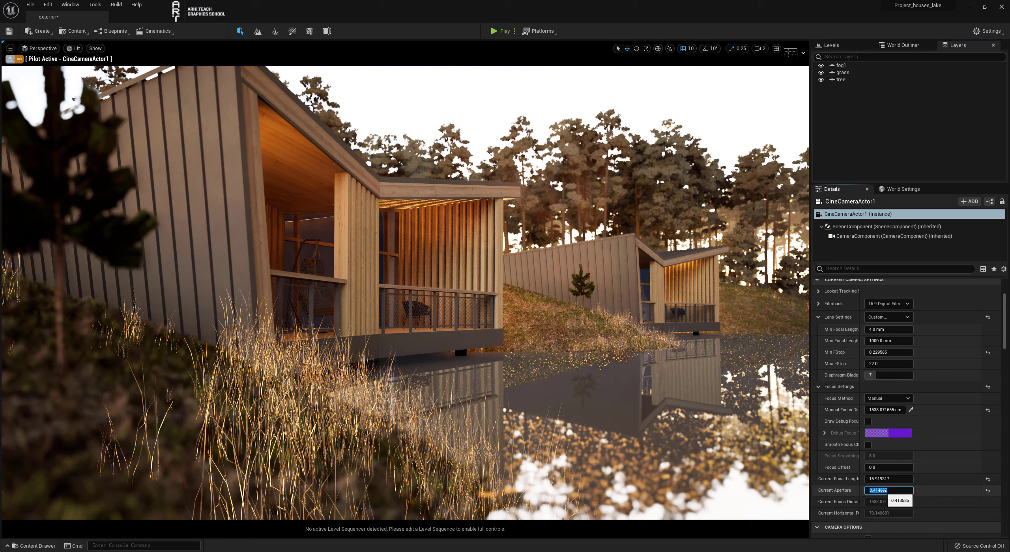
text(2)
key(Return)
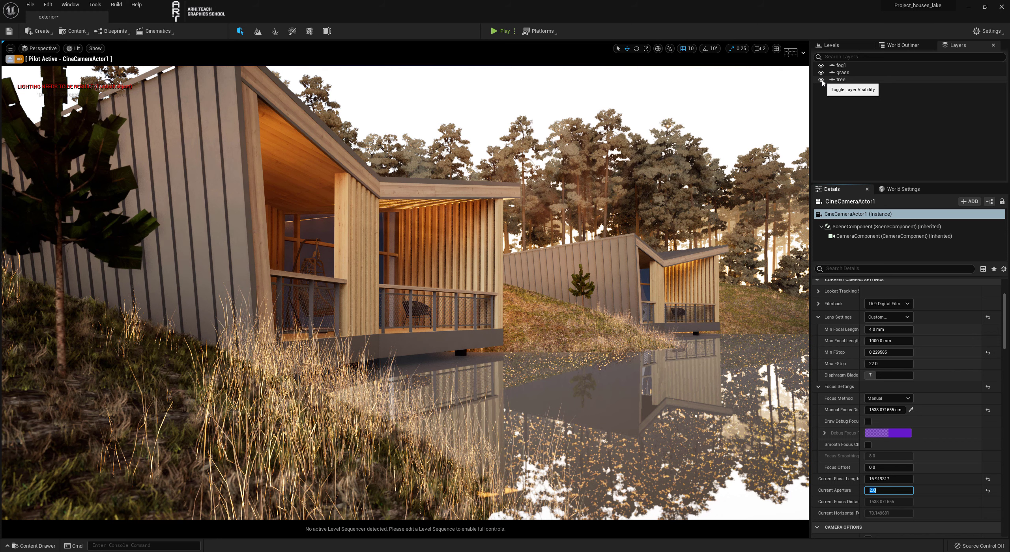
click(820, 80)
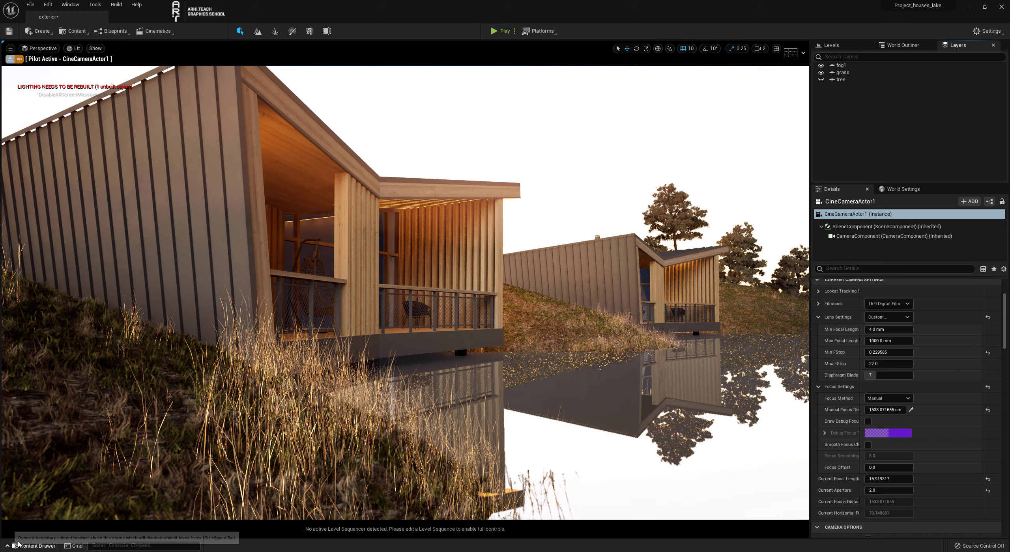
- Create a new Level Sequence asset in the Content Browser, name it, and open it
click(34, 546)
scroll(470, 485, down, 2)
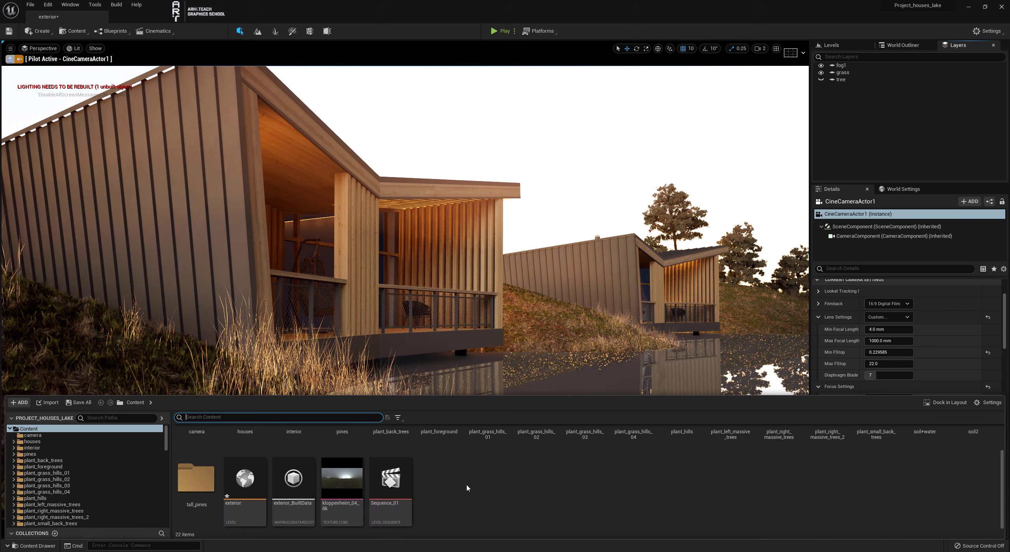
right_click(470, 484)
mouse_move(514, 340)
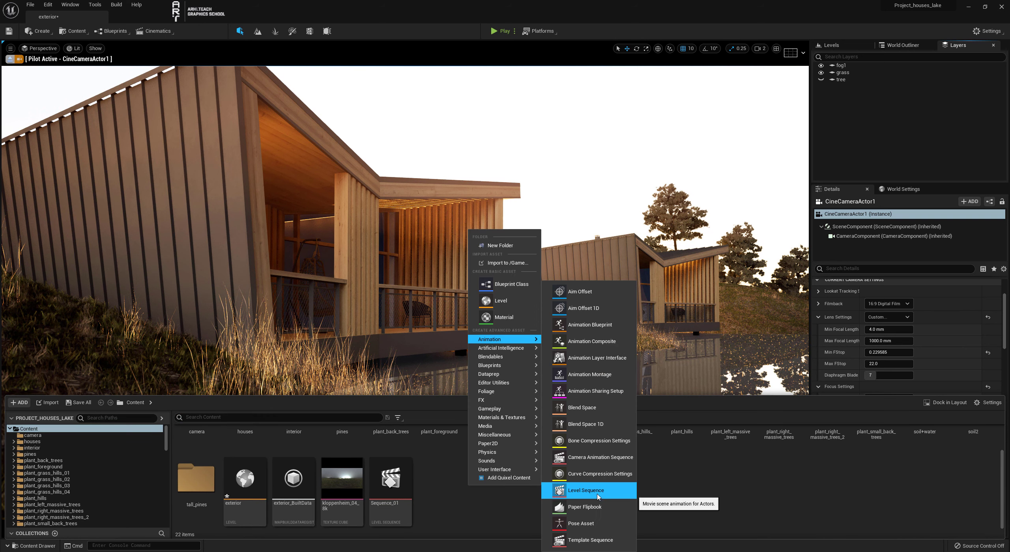
click(584, 491)
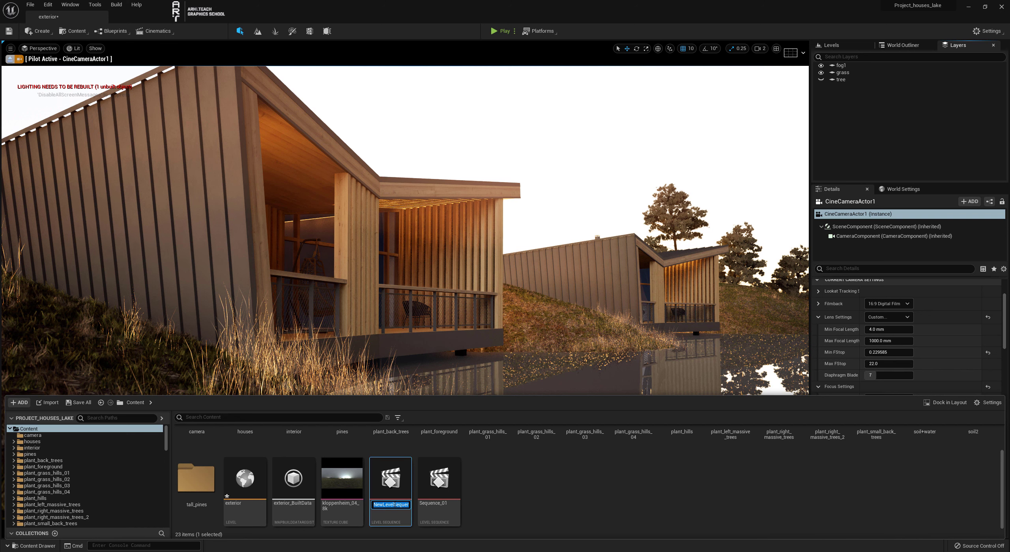
drag(395, 505, 365, 505)
key(Return)
double_click(390, 479)
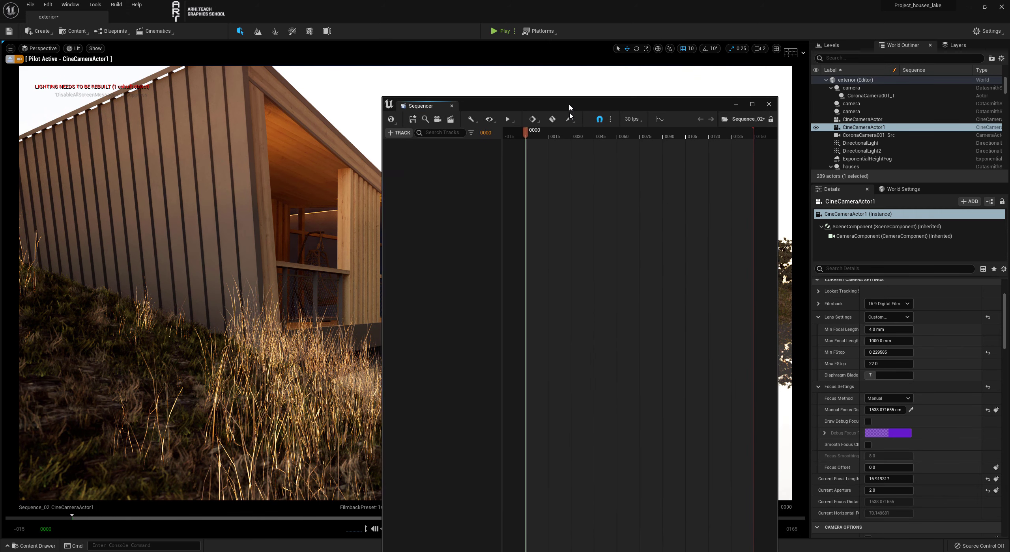
- Add CineCameraActor1 to the sequence as a track and set the display rate to 60 fps
drag(864, 127, 563, 166)
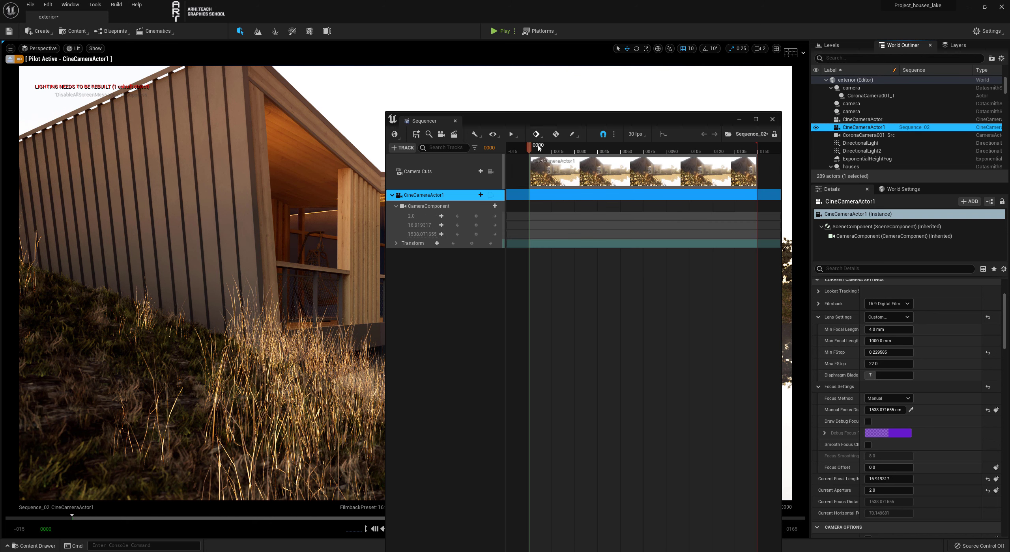
click(636, 134)
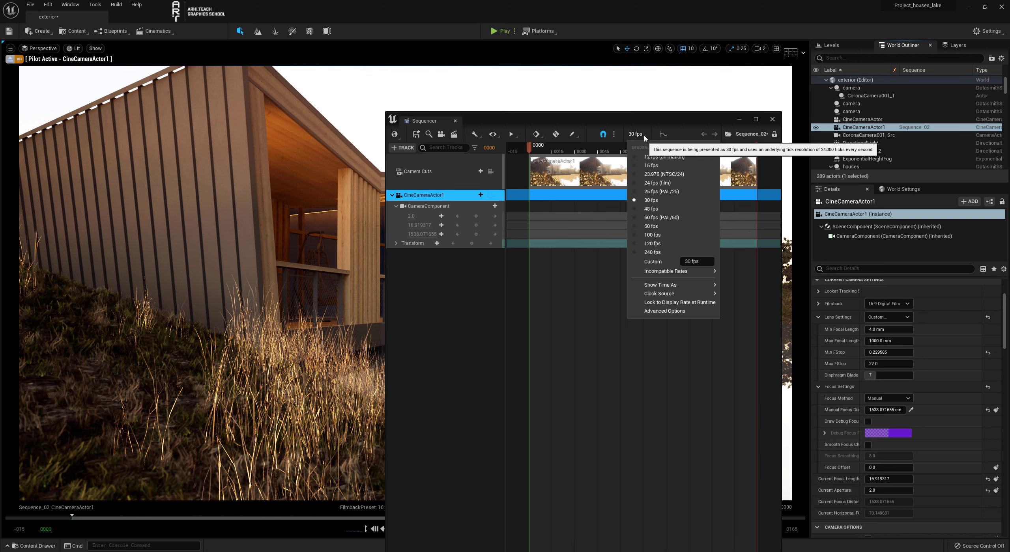
click(653, 227)
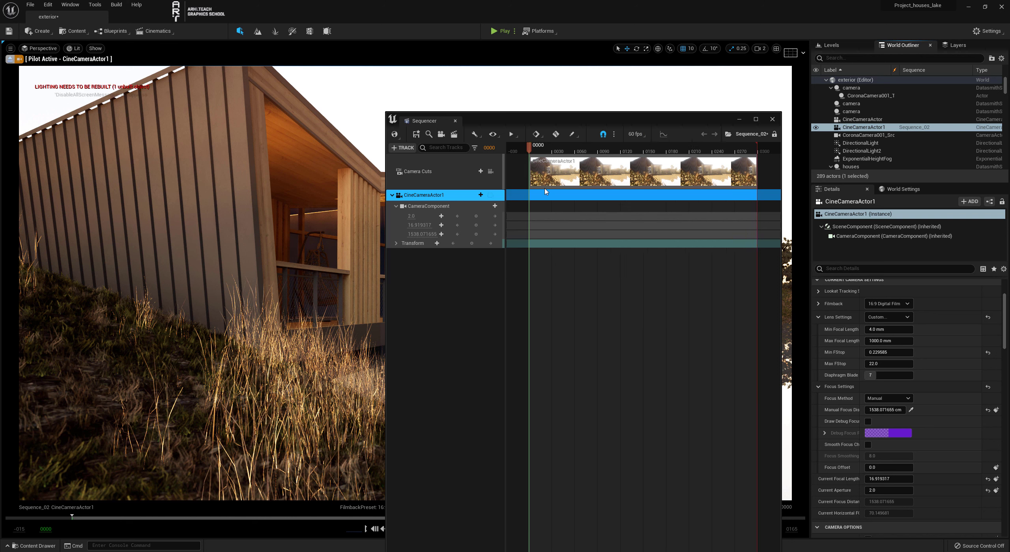
- Key the camera's focus distance at frame 0 and again at frame 300
click(476, 234)
drag(592, 120, 712, 79)
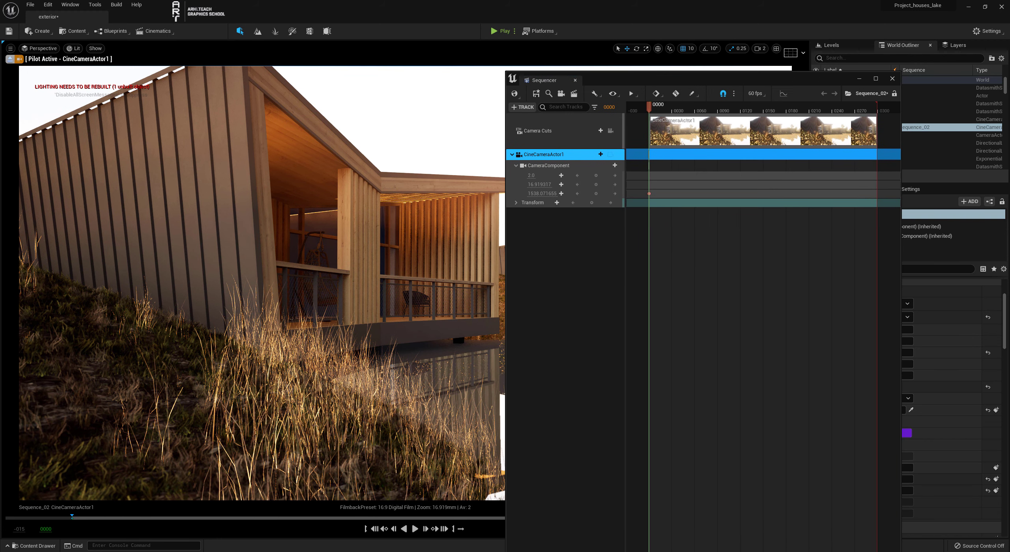
click(353, 529)
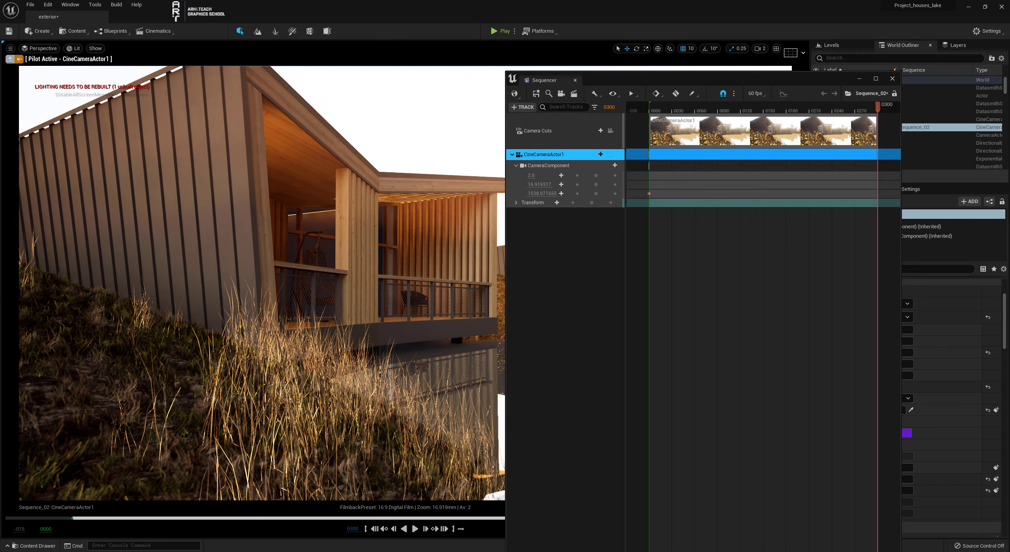
right_drag(446, 86, 446, 94)
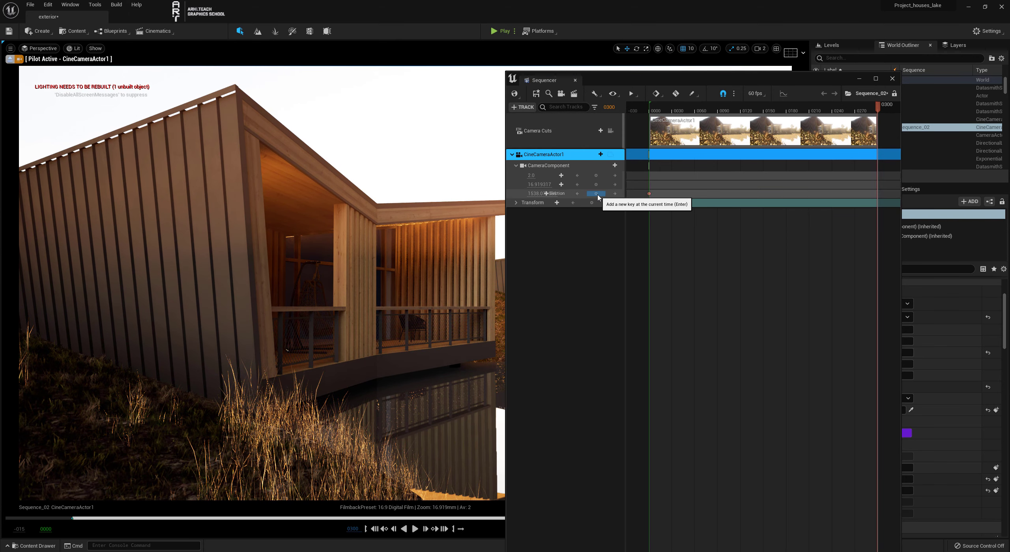
click(561, 193)
- At frame 0, reframe the camera closer to the building and key its transform
drag(881, 106, 649, 106)
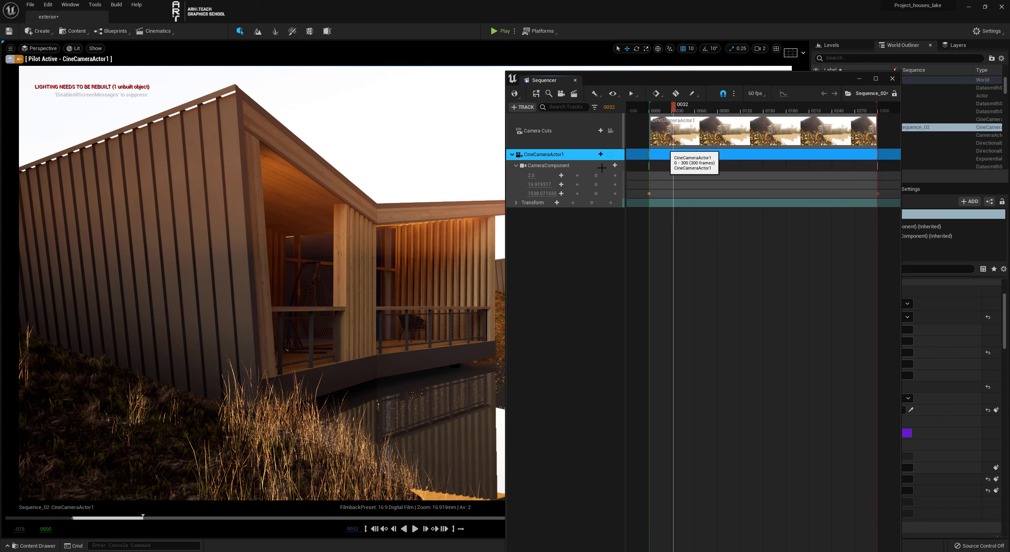
right_drag(765, 60, 773, 64)
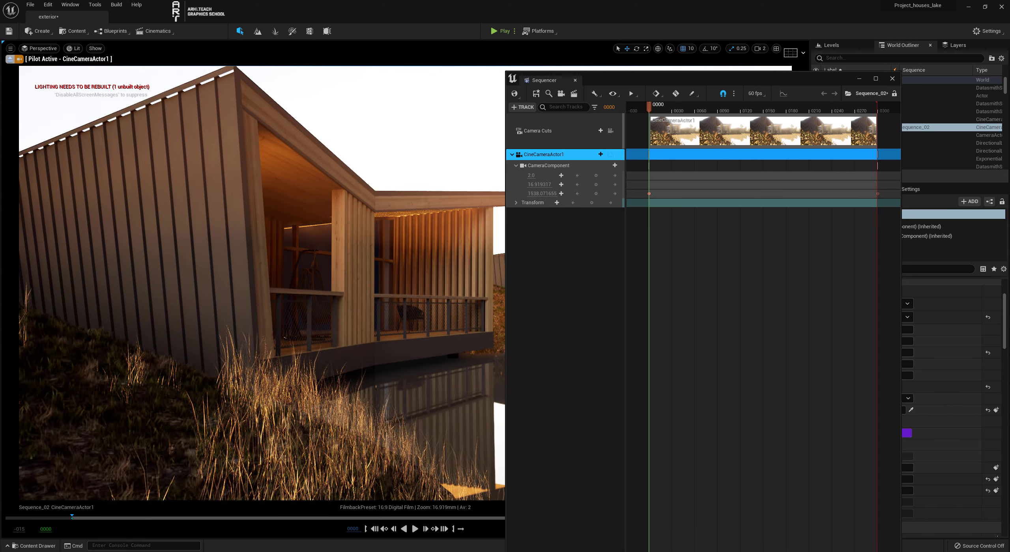
click(610, 131)
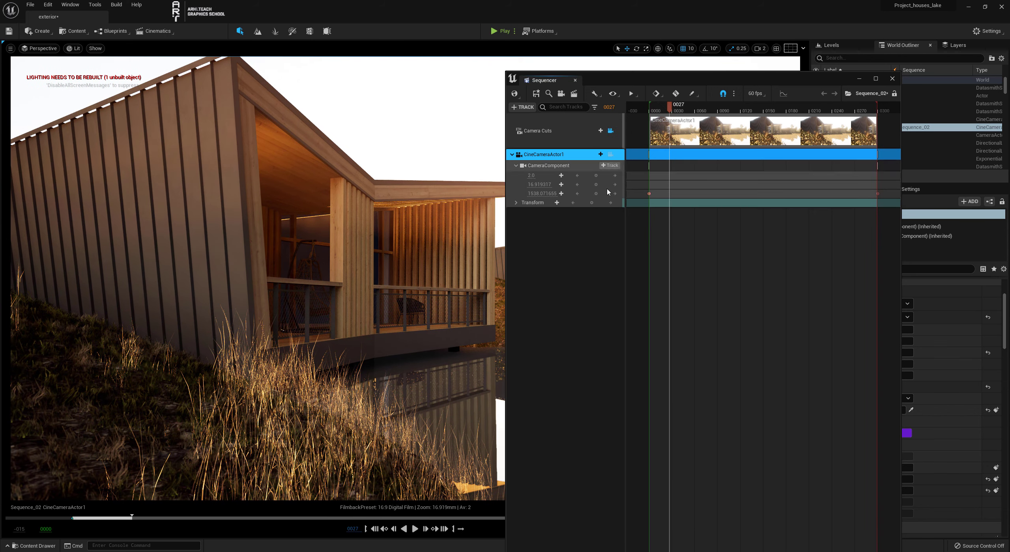
right_drag(439, 339, 439, 340)
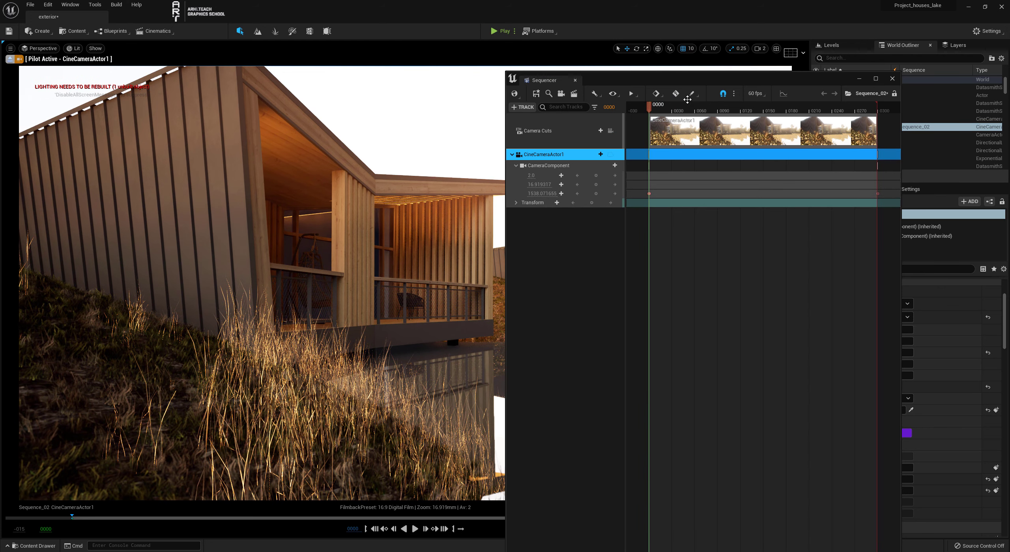
drag(679, 80, 711, 57)
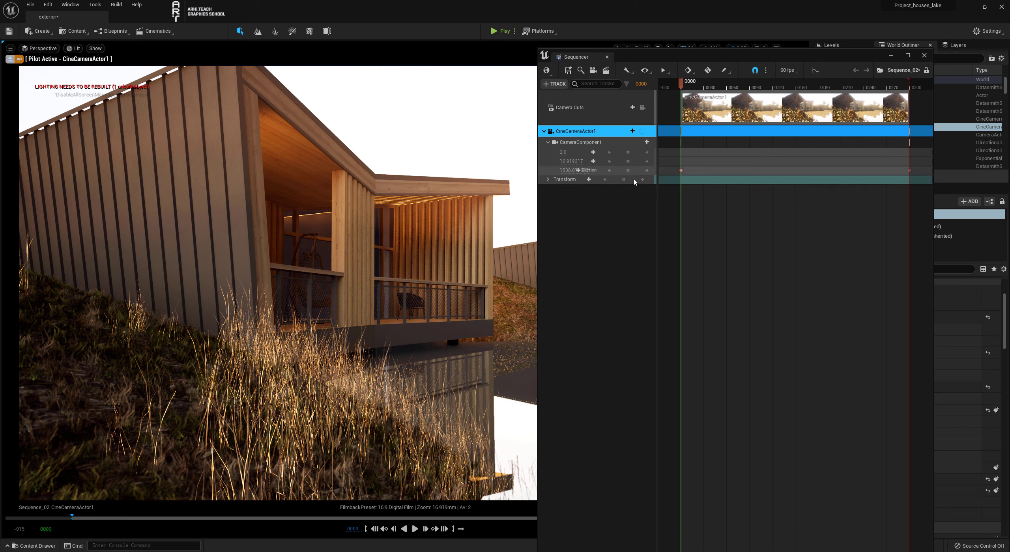
click(624, 180)
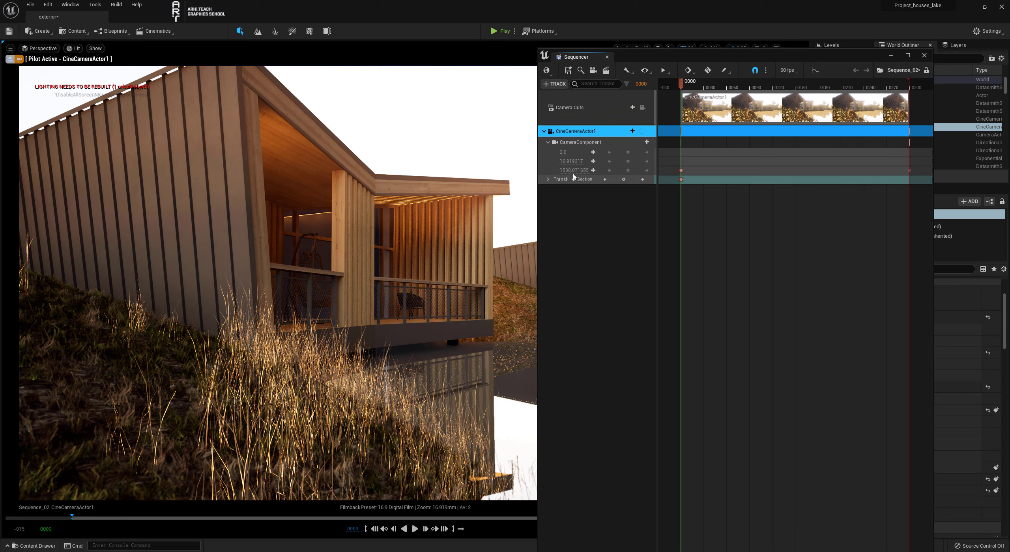
- Delete the focus distance keys
drag(676, 172, 912, 174)
key(ctrl+Right)
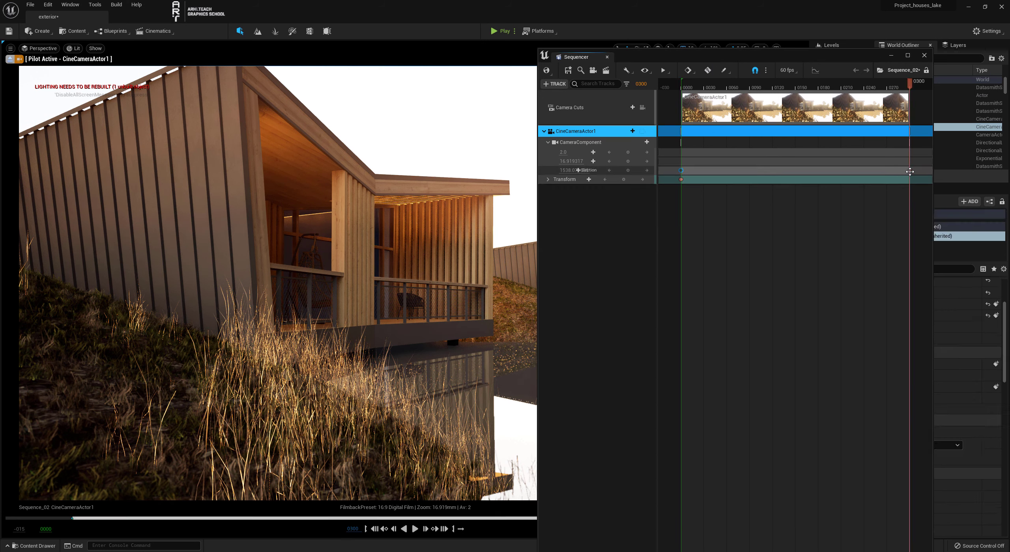
key(Delete)
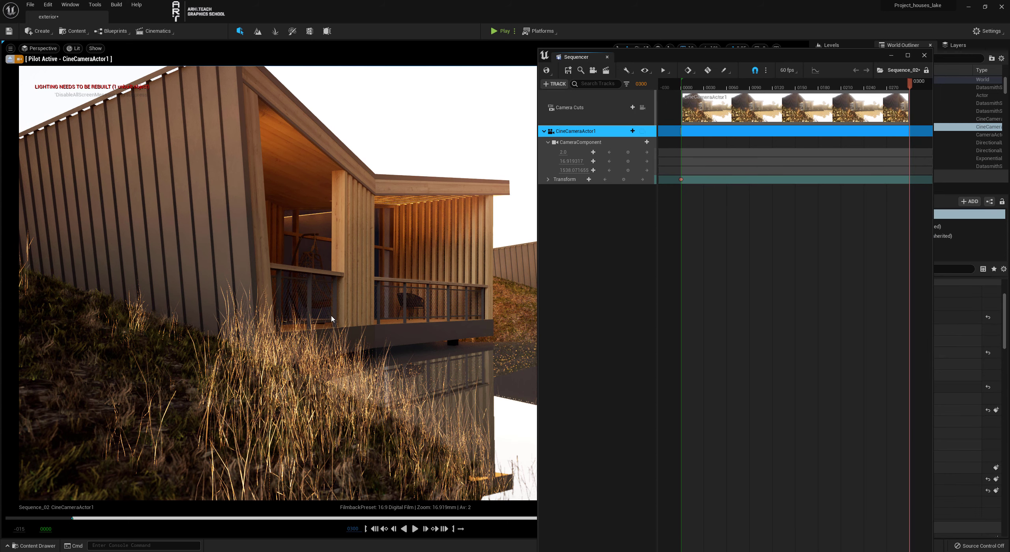
- Move the camera closer to the house, key its transform at frame 300, and preview
right_drag(327, 322, 327, 322)
right_drag(469, 266, 469, 266)
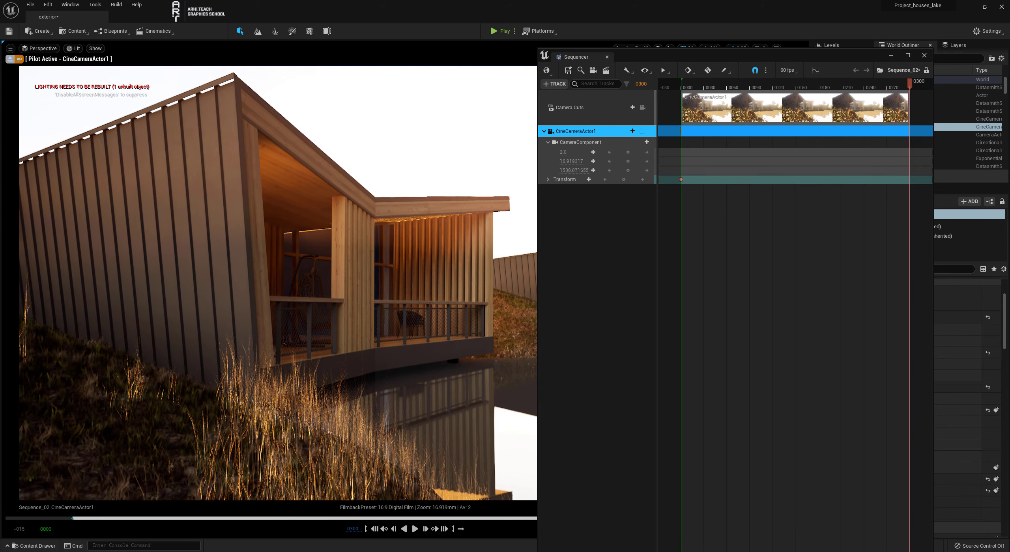
click(623, 179)
click(774, 83)
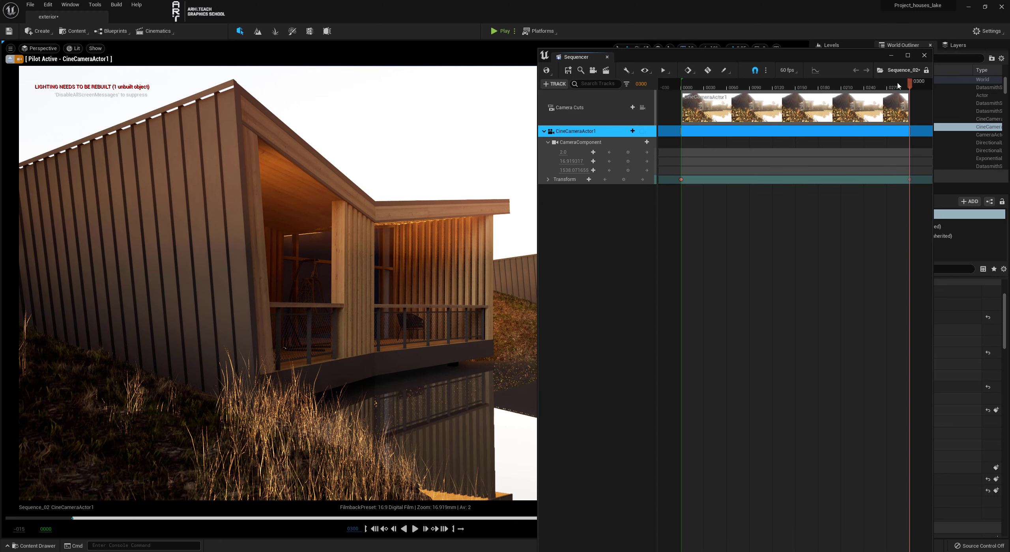
drag(759, 87, 684, 84)
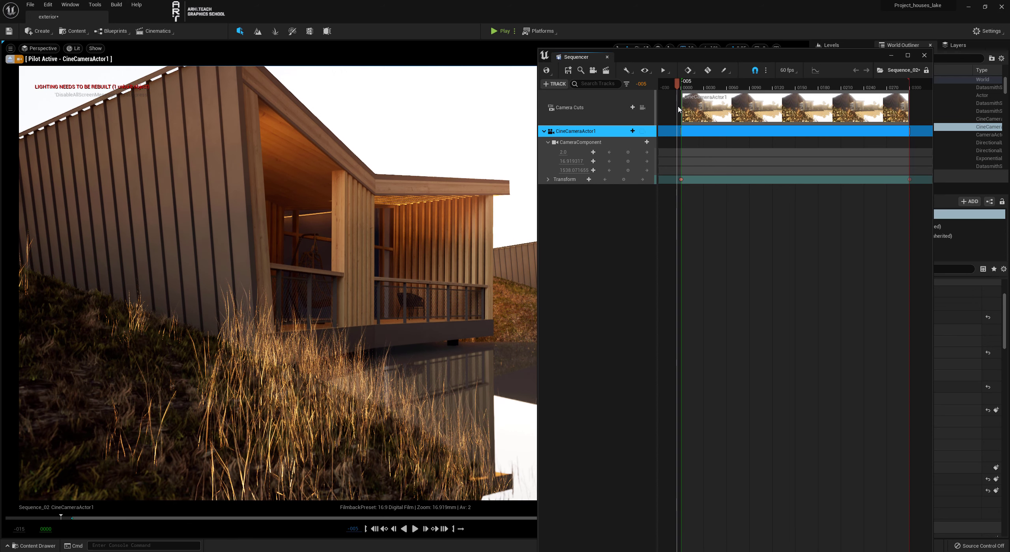
- In the Curve Editor, box-select all CineCameraActor1 keys and set them to linear interpolation
click(815, 70)
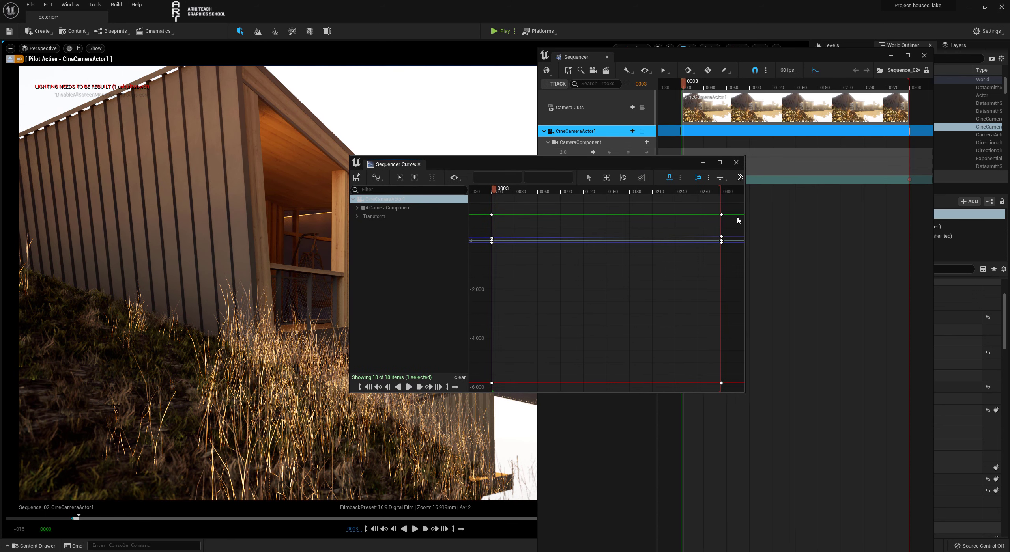
drag(732, 202, 485, 400)
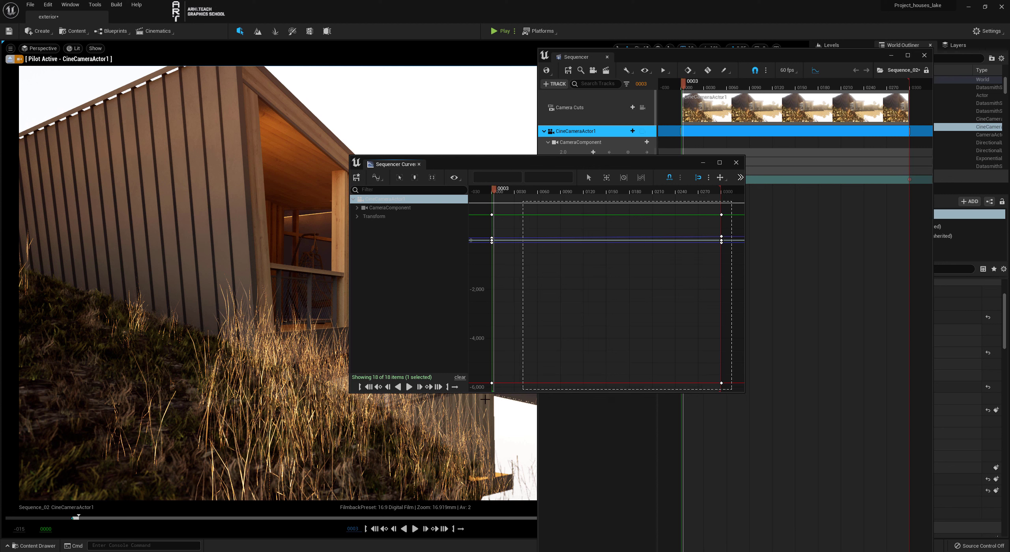
click(375, 216)
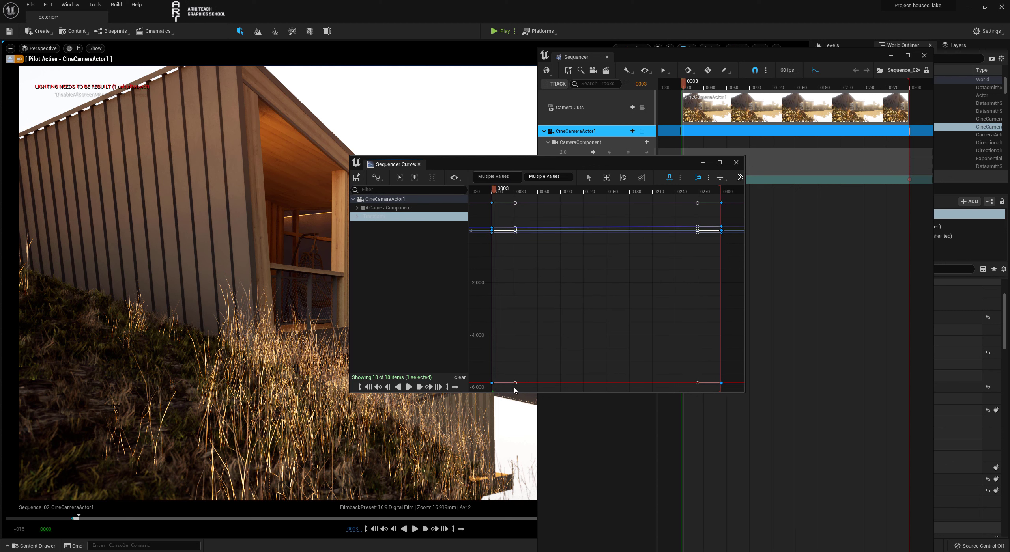
click(740, 178)
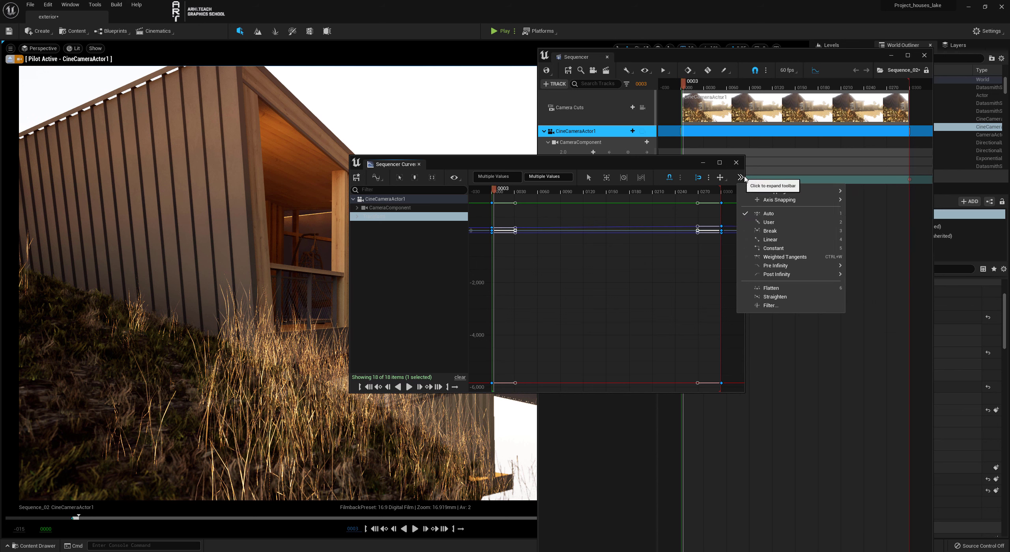
click(801, 175)
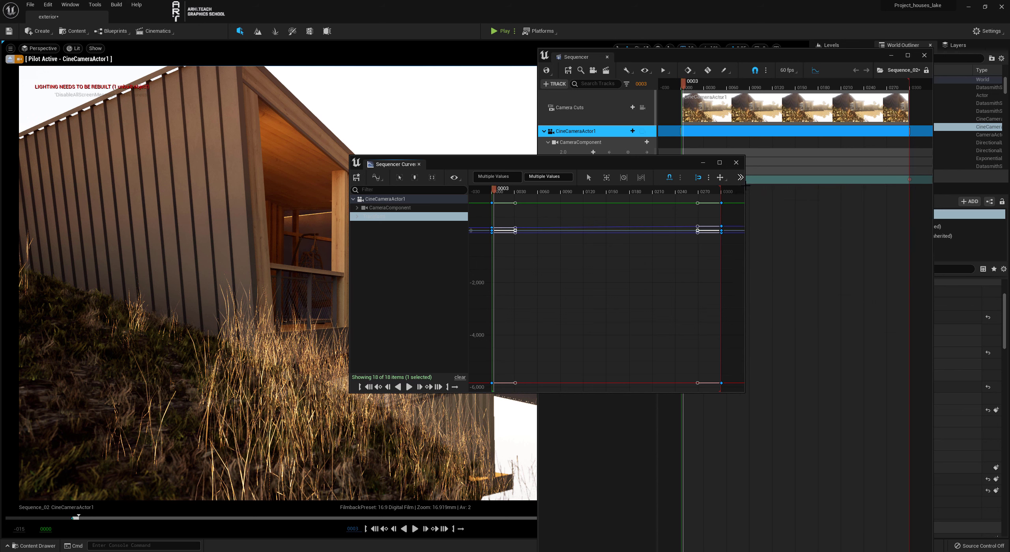
drag(745, 186, 908, 202)
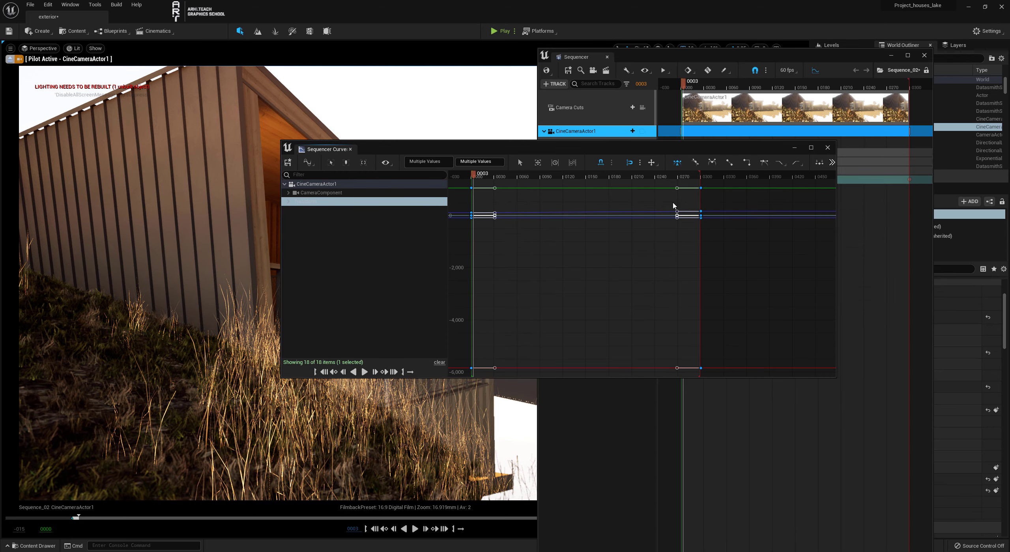
key(4)
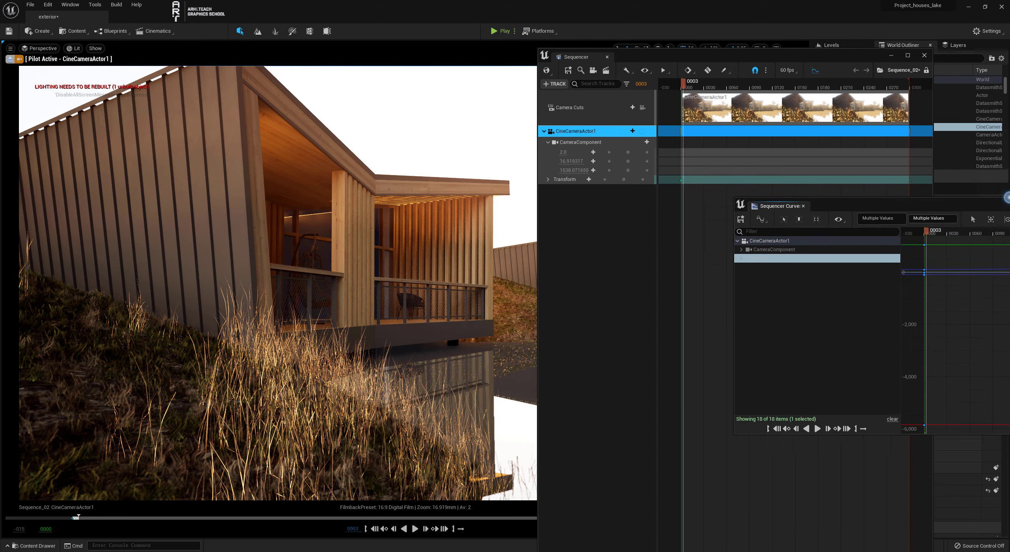
drag(659, 153, 1009, 293)
drag(680, 54, 872, 67)
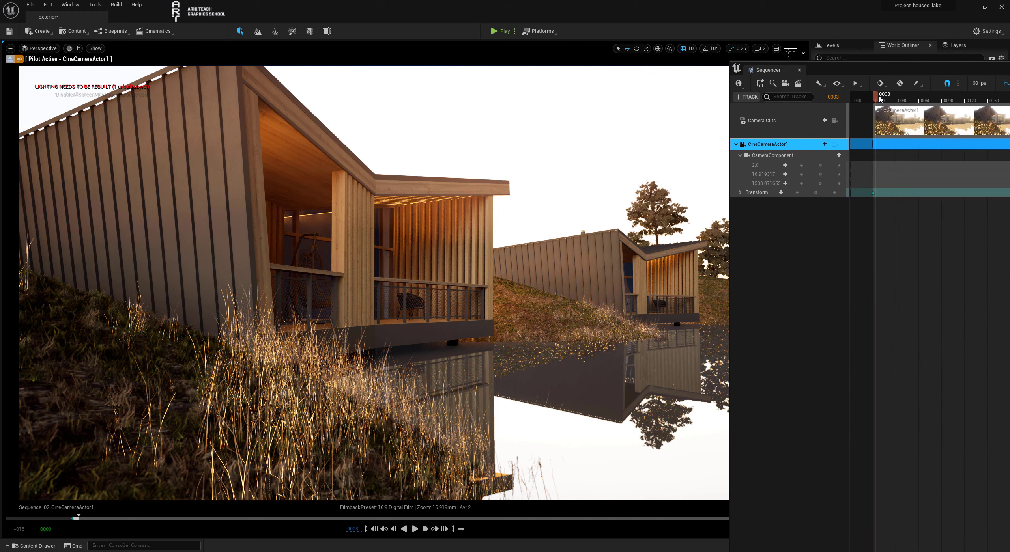
- Play the camera animation and stop it at frame 291
key(space)
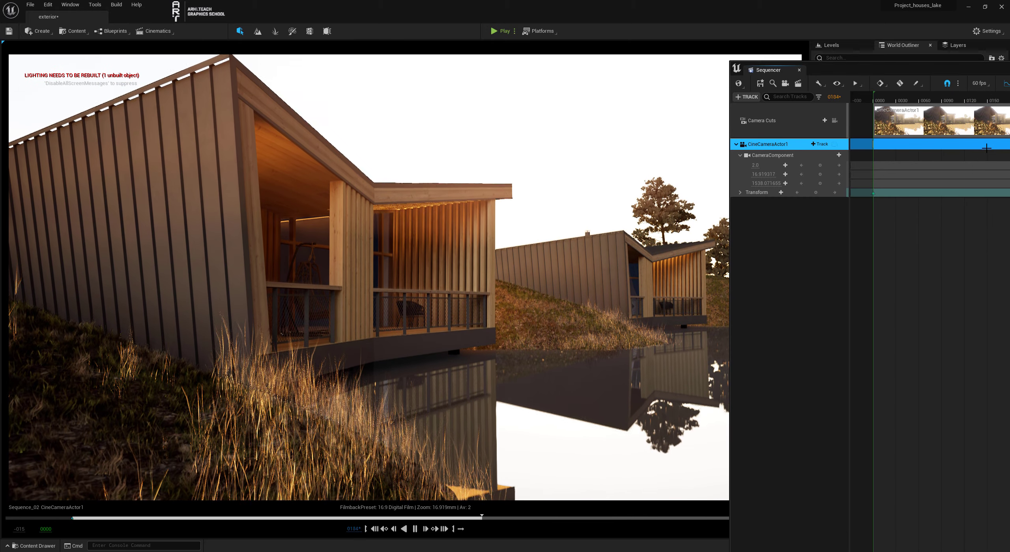
key(space)
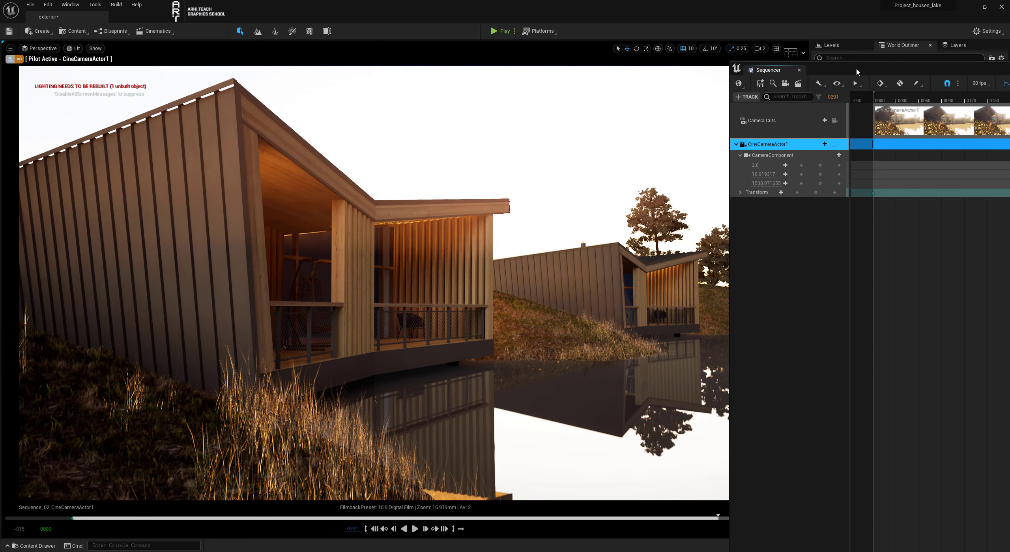
drag(857, 71, 867, 137)
- Show the tree layer and scrub the shot from frame 33 to frame 278
click(957, 45)
click(820, 80)
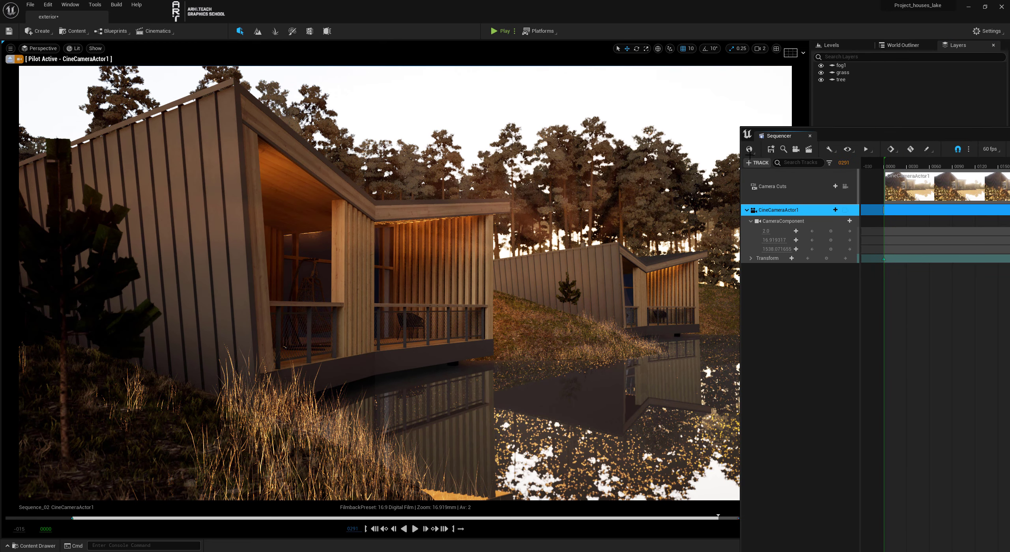
drag(749, 154, 676, 340)
click(836, 348)
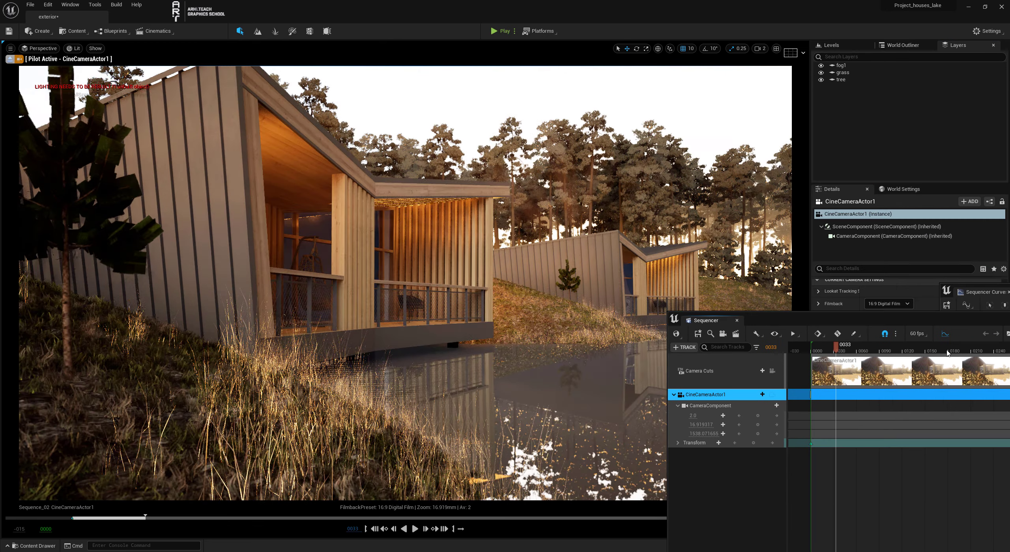
drag(928, 351, 1009, 350)
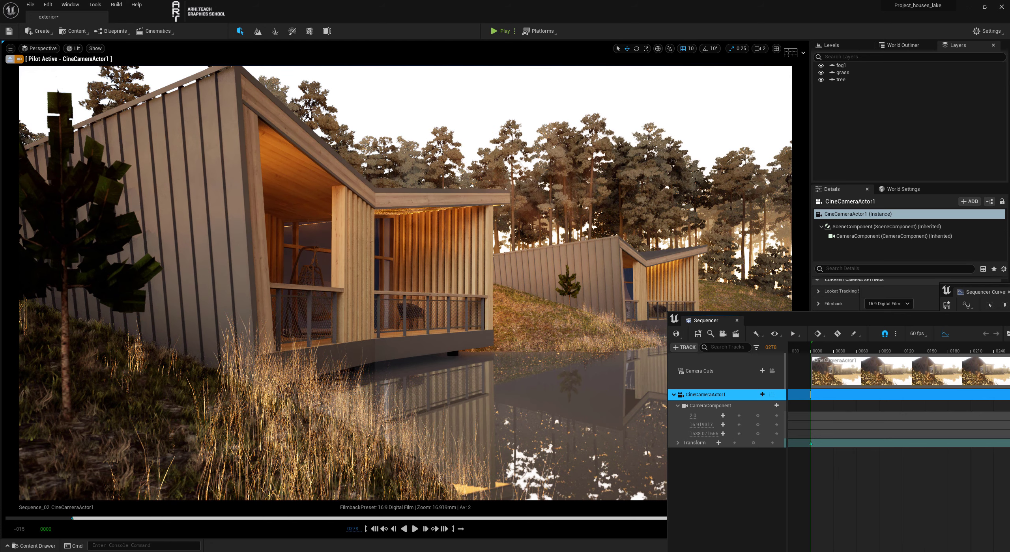